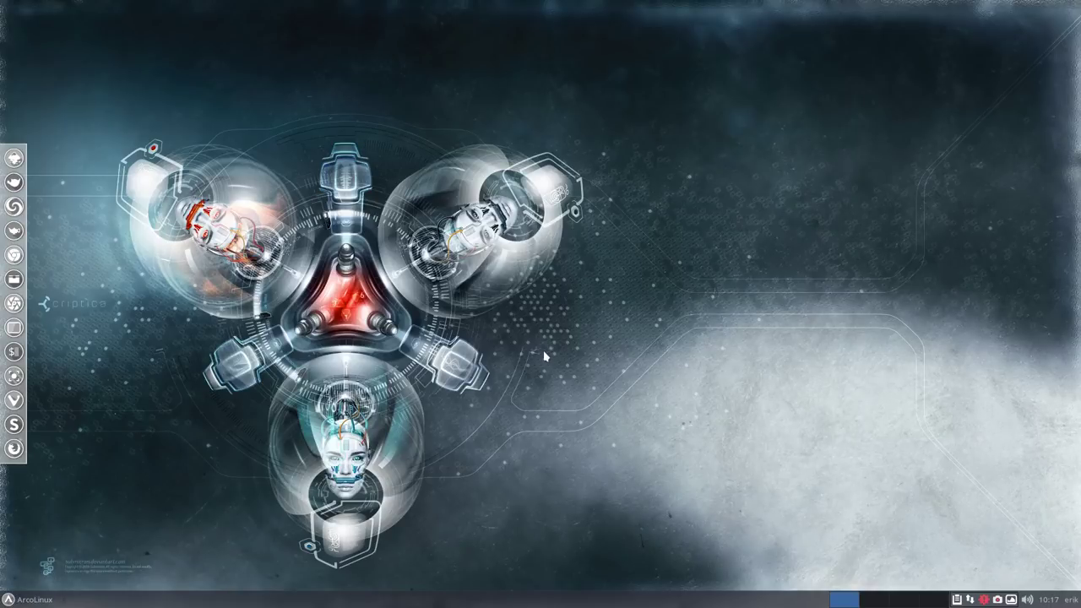
Open a terminal to check the system information, and close it again
key(super+Return)
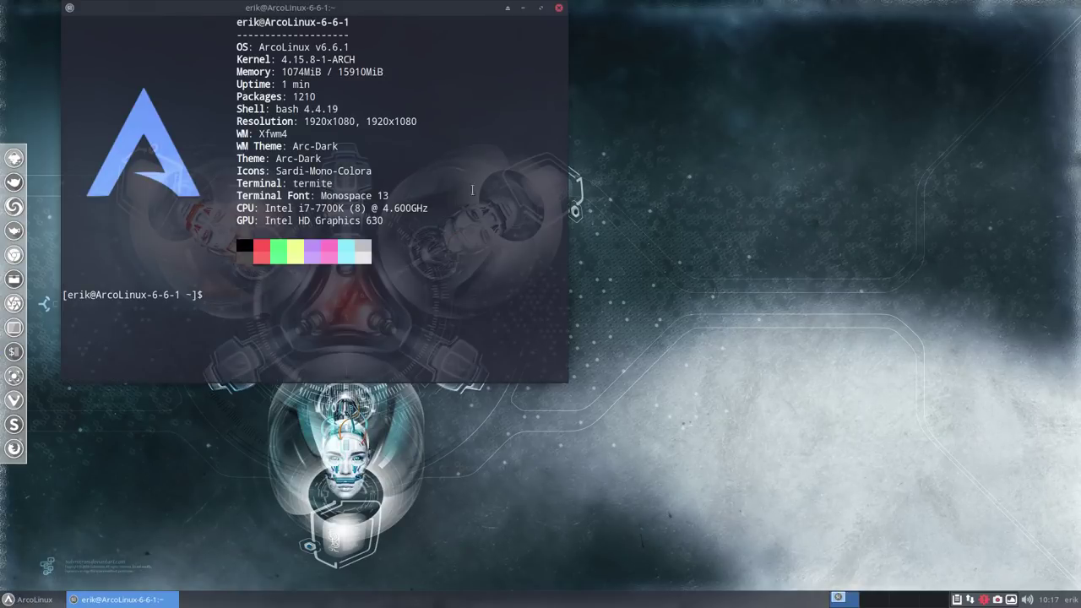
drag(339, 18, 580, 128)
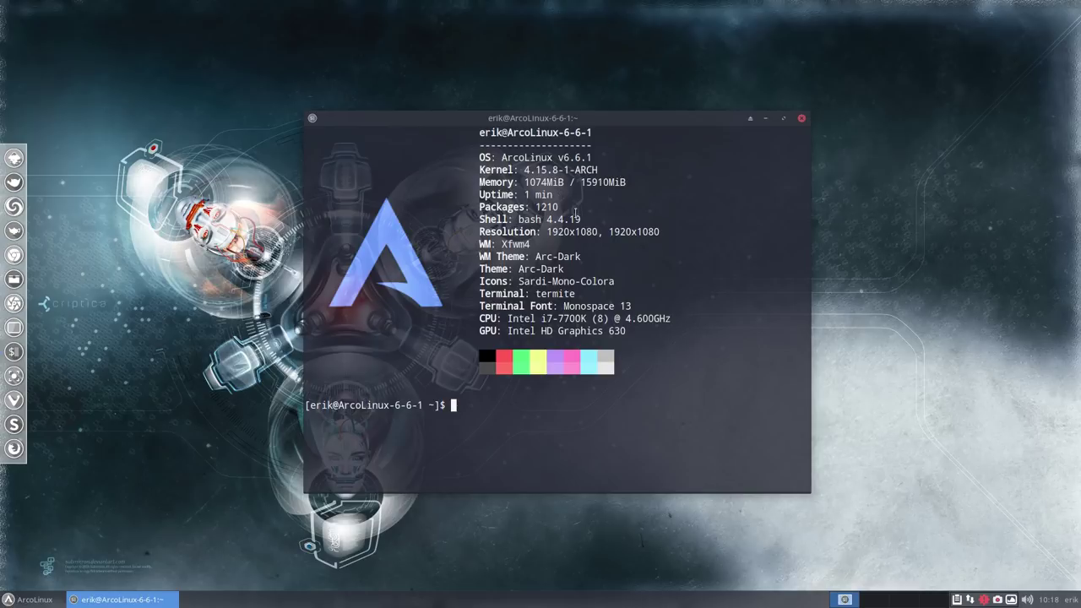
click(801, 118)
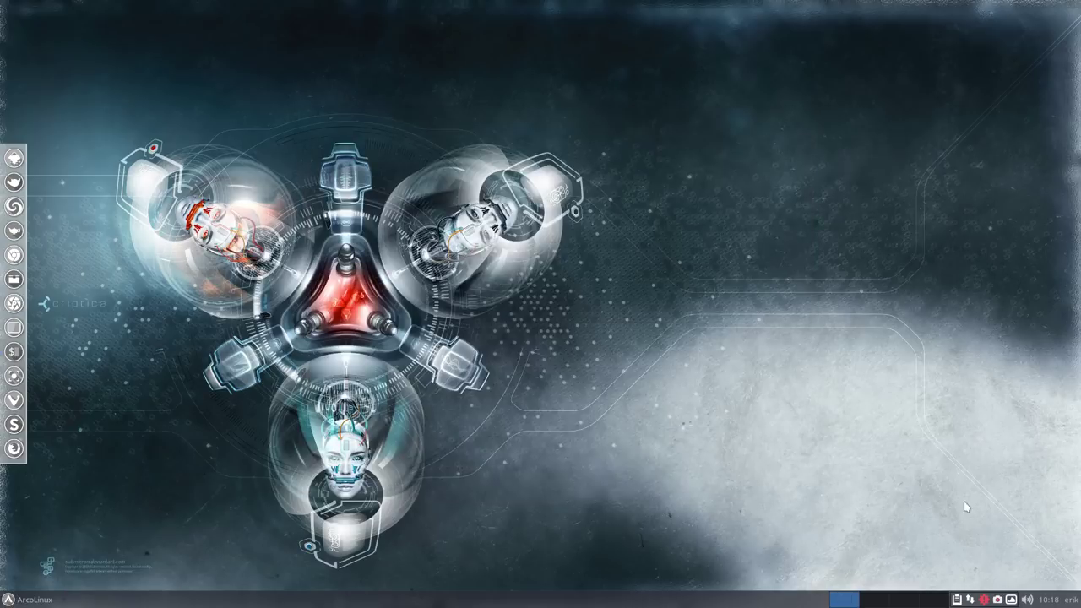
Open the list of available package updates and look through the arcolinux packages and the other pending entries
click(985, 600)
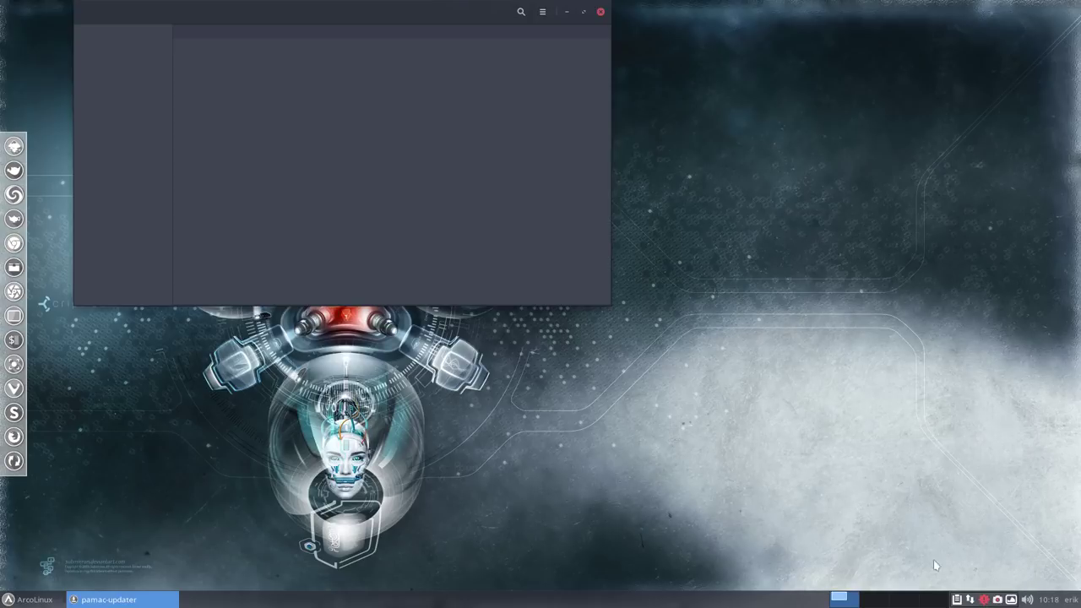
drag(342, 14, 519, 41)
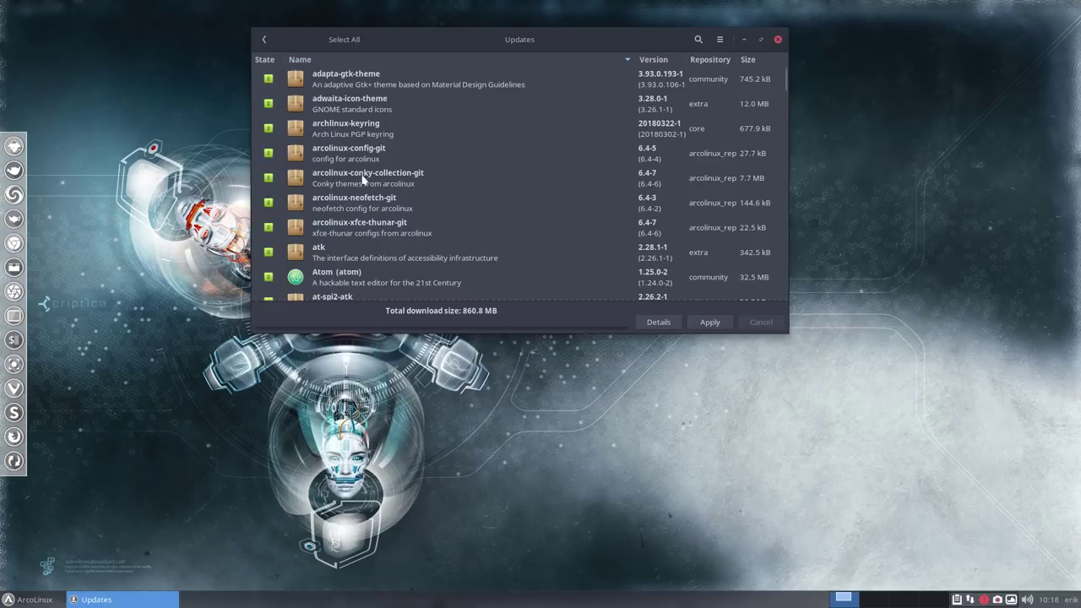
click(328, 184)
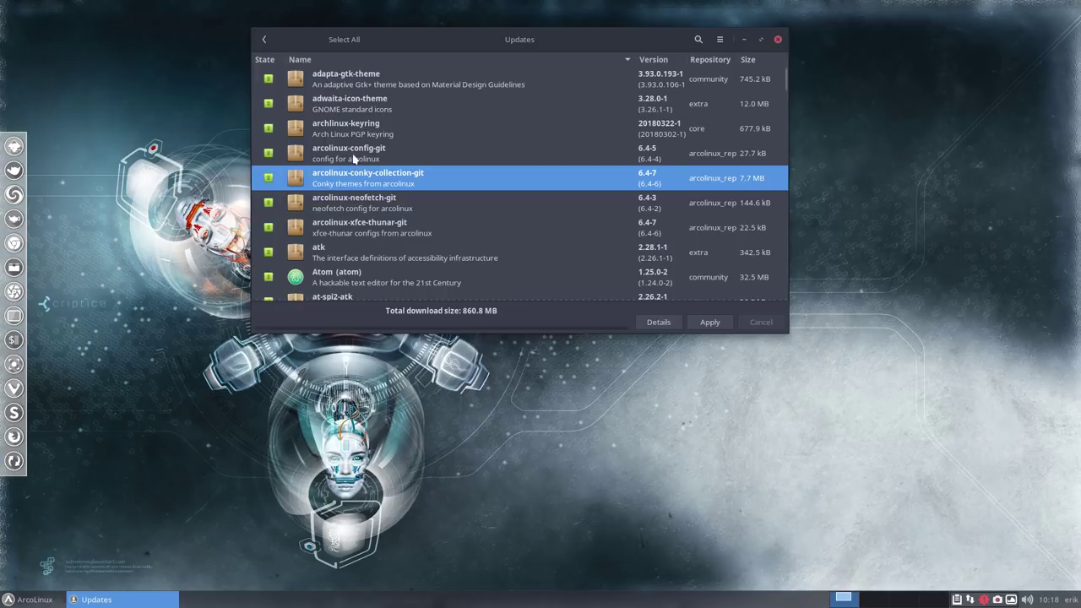
click(353, 160)
click(361, 209)
click(366, 229)
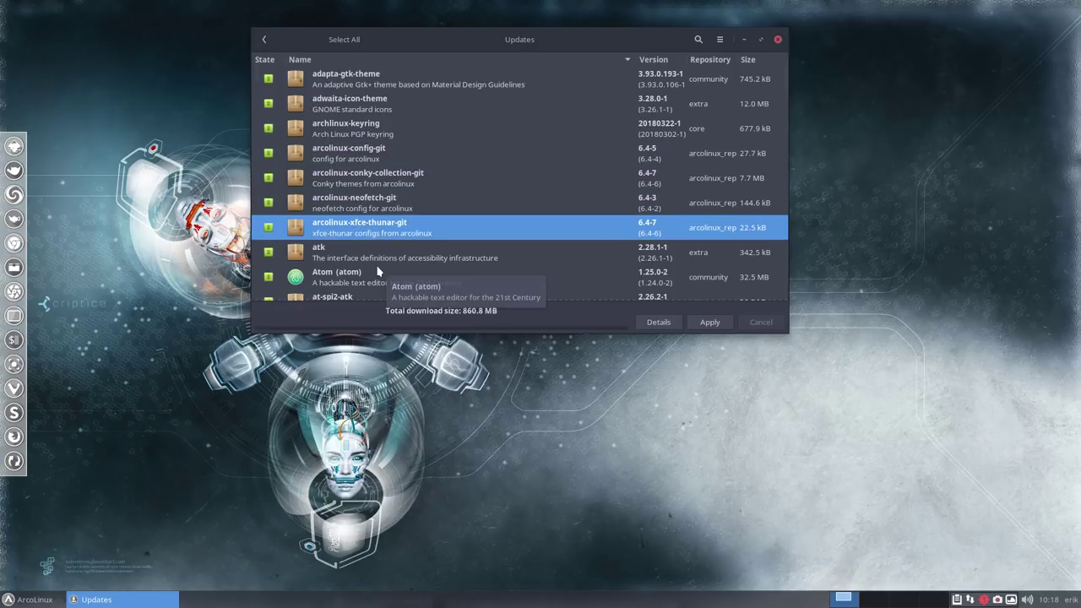
scroll(377, 270, down, 10)
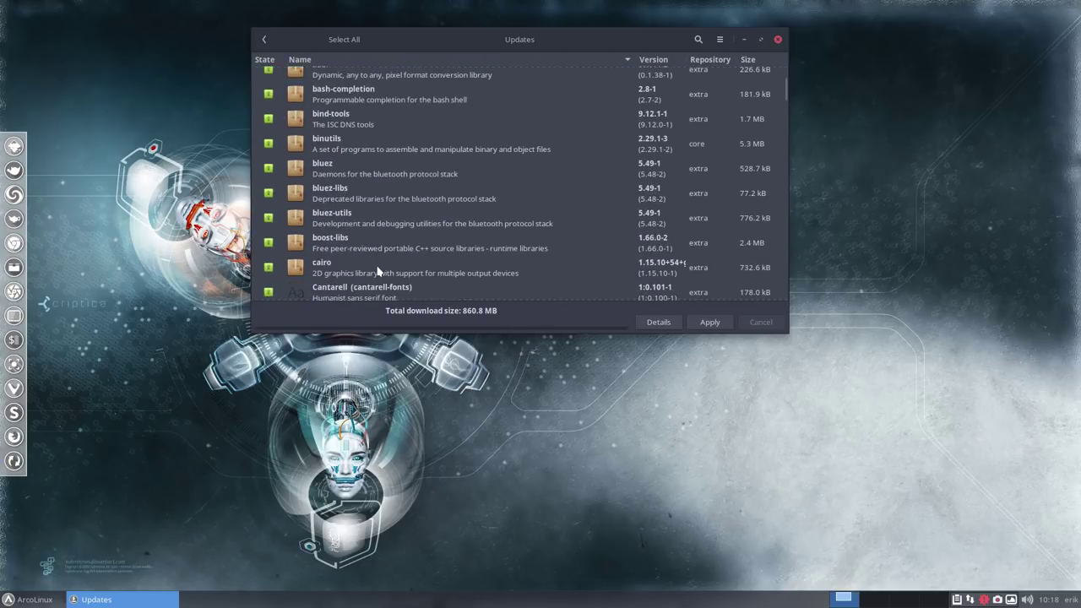
scroll(378, 271, up, 2)
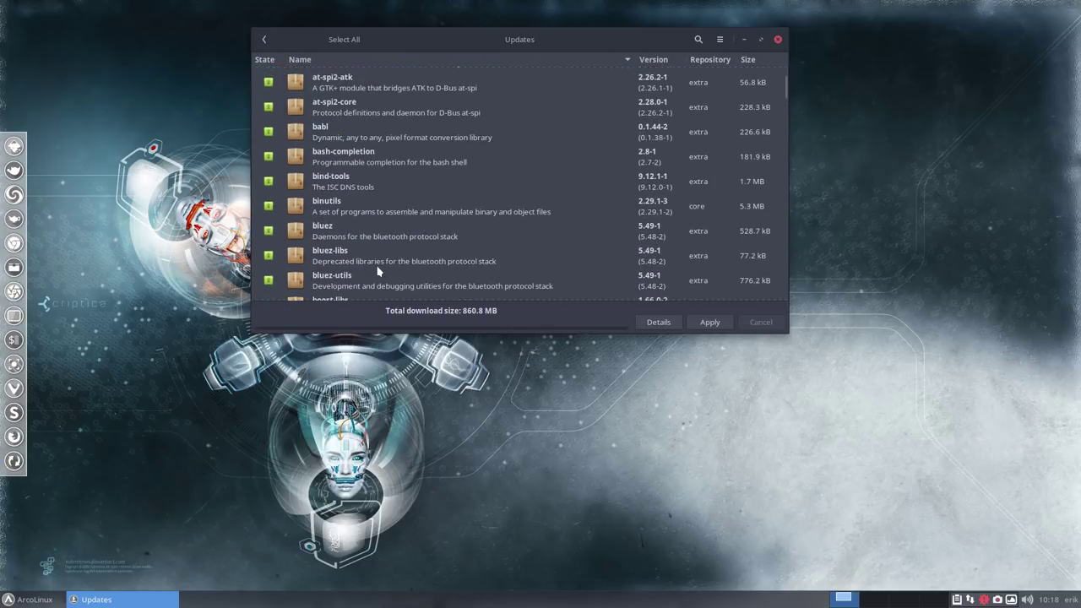
scroll(377, 270, up, 1)
Apply all pending updates, authenticate with the account password, and commit the transaction
click(709, 321)
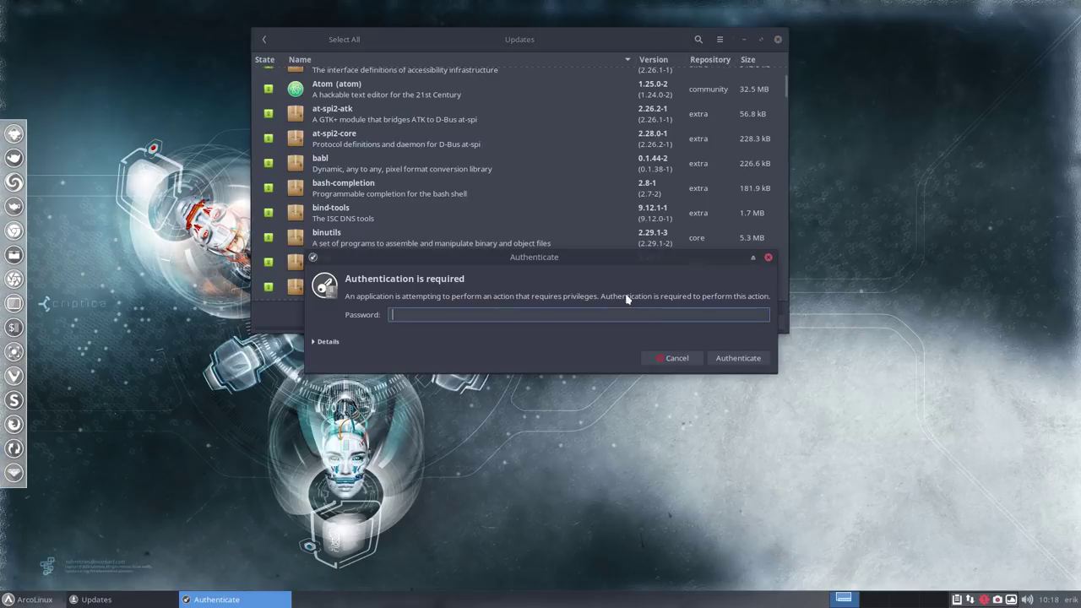
text(•••••)
key(Return)
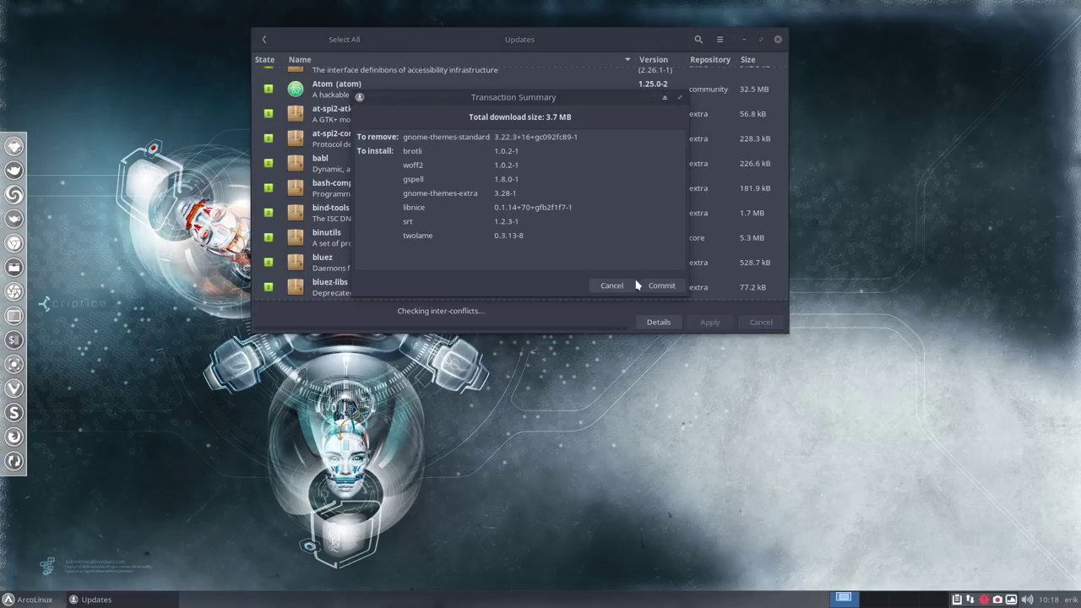
click(662, 284)
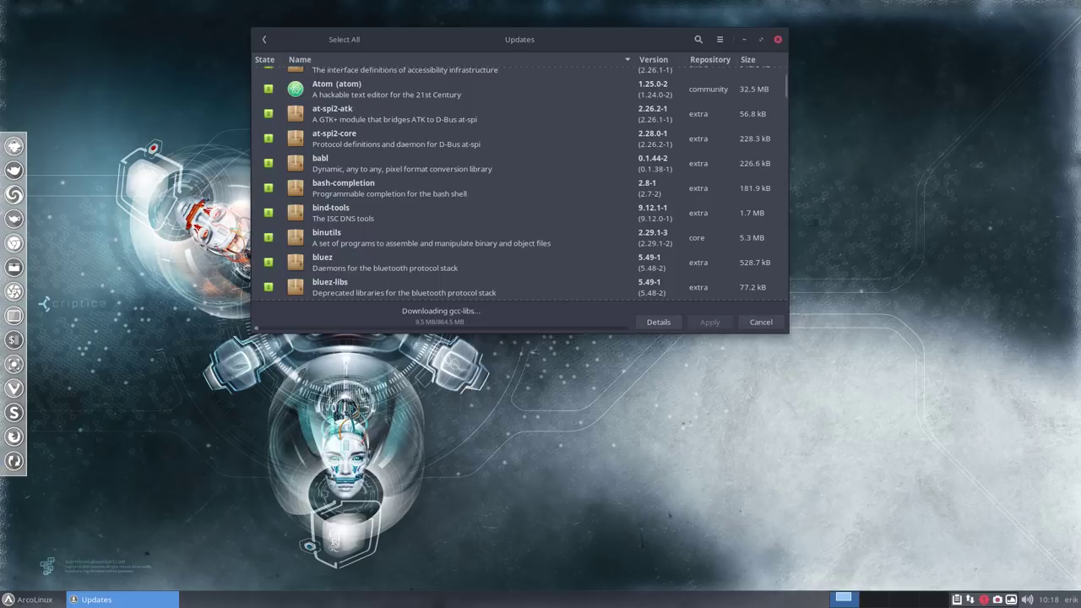
Move the updates window aside and review the arcolinux-config-git and arcolinux-conky-collection-git entries
drag(457, 39, 730, 41)
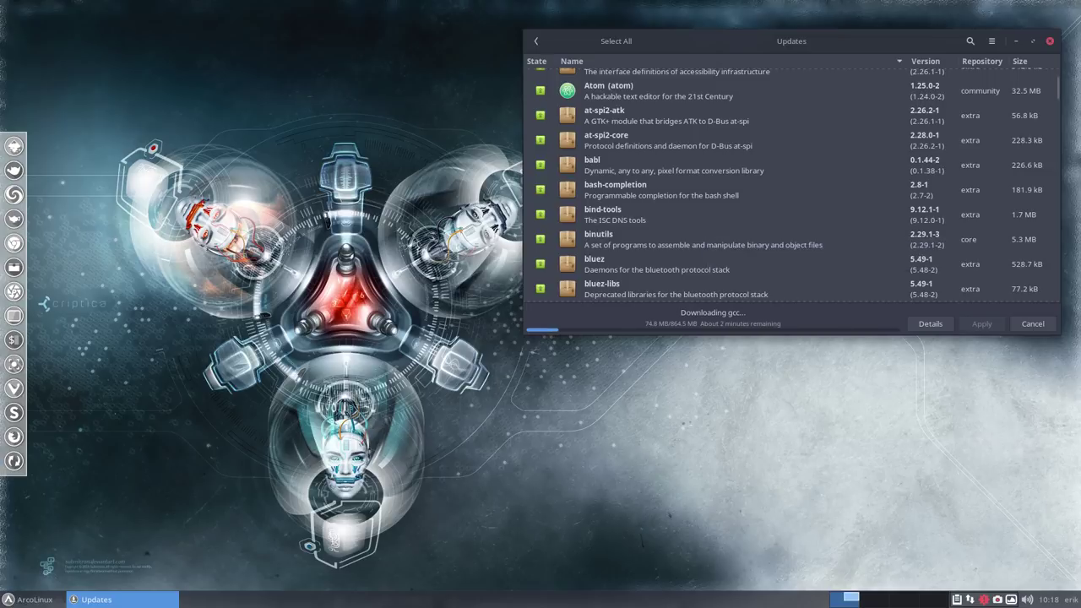
scroll(701, 236, up, 5)
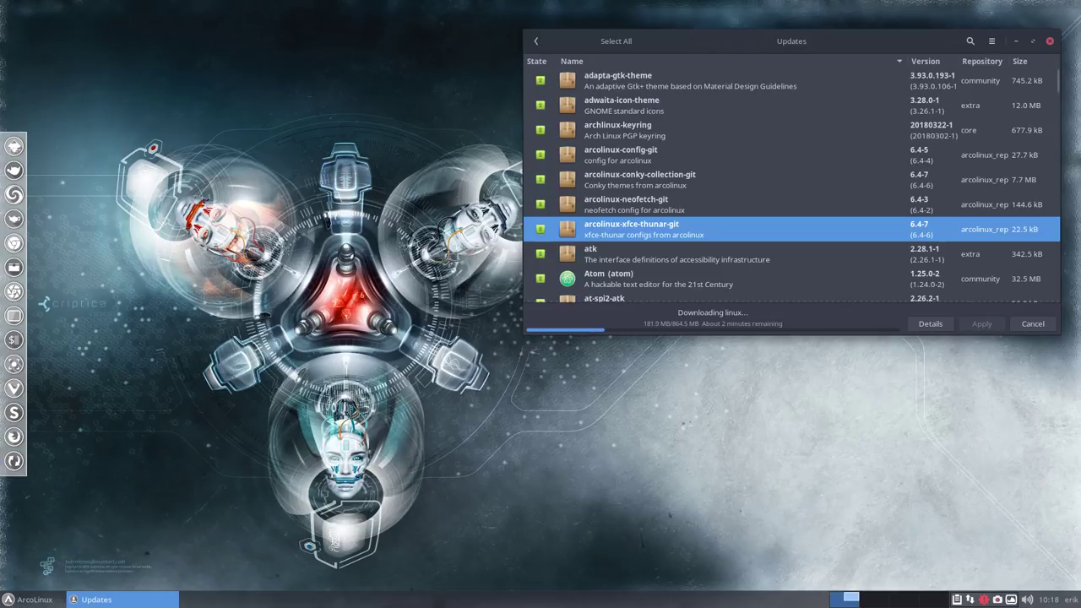
click(621, 155)
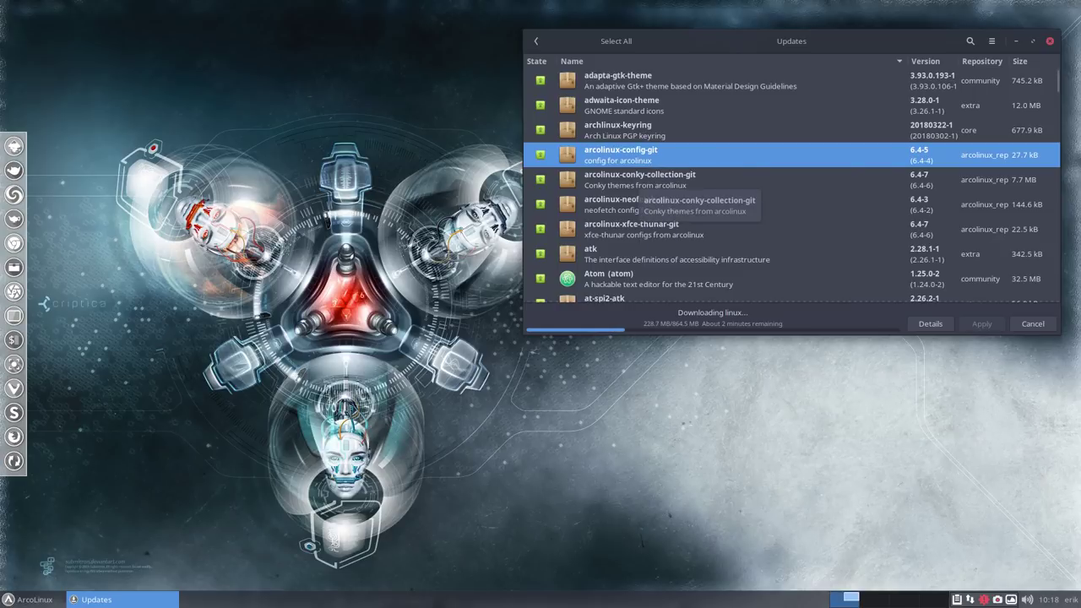
click(629, 181)
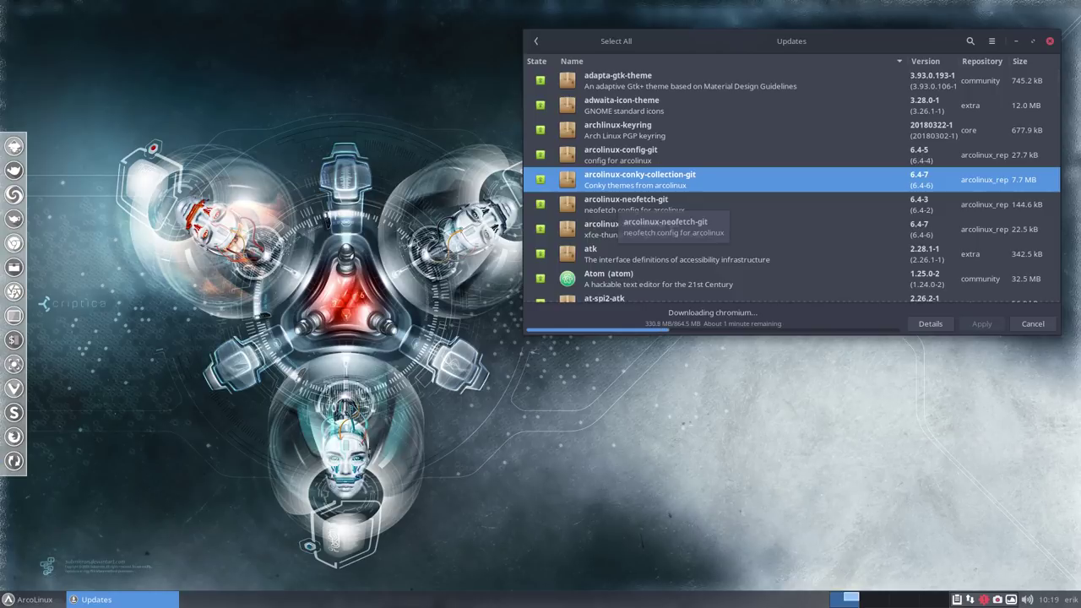
Open the file manager at the home folder and show its hidden files
click(29, 600)
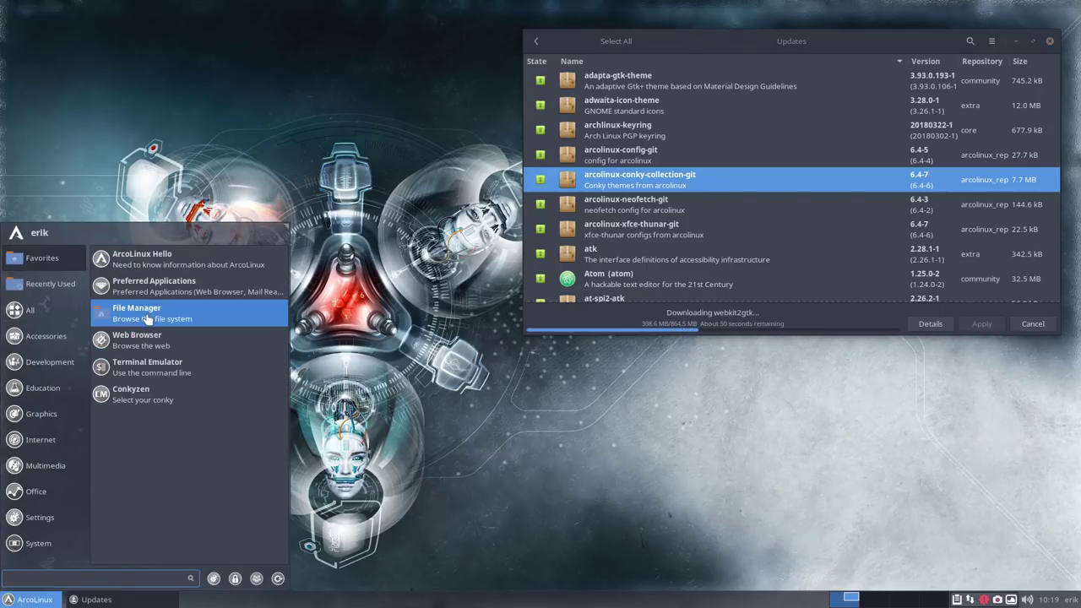
click(176, 315)
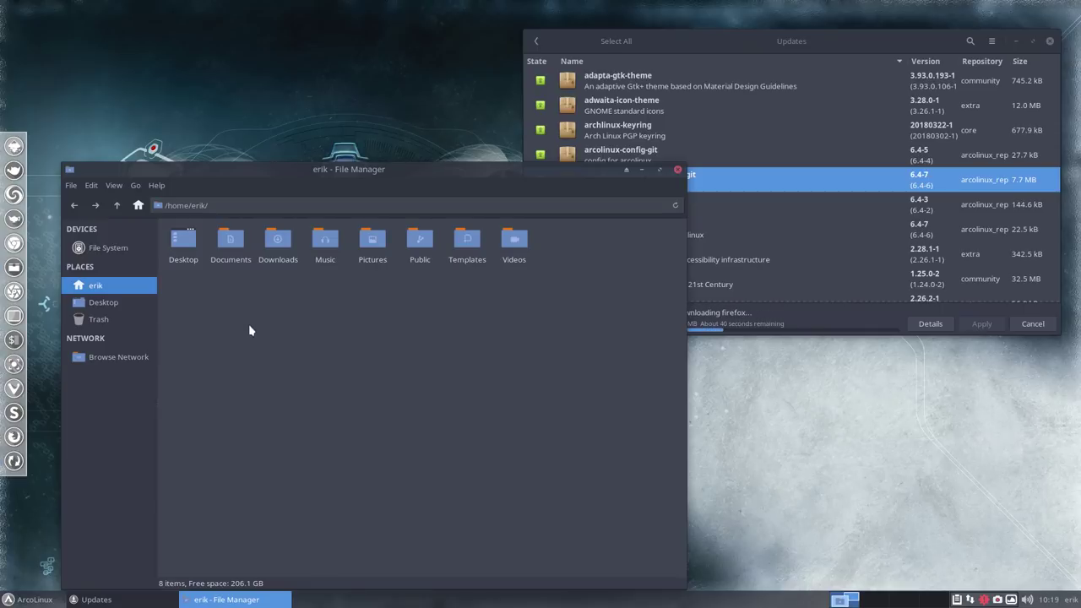
key(ctrl+h)
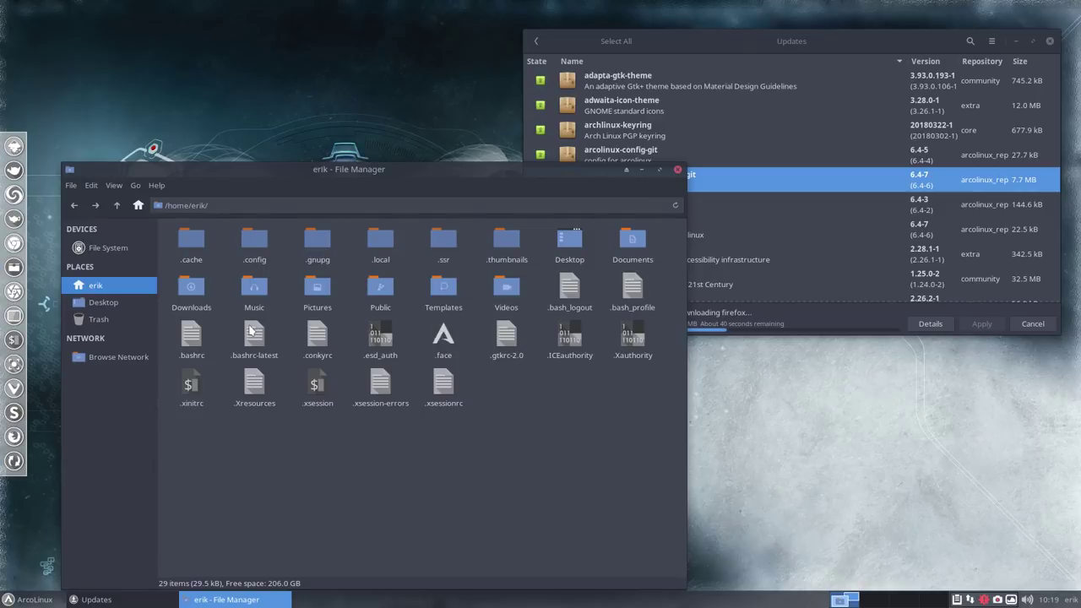
Highlight the hidden .config and .local folders in the home folder and move the file manager window up
click(254, 240)
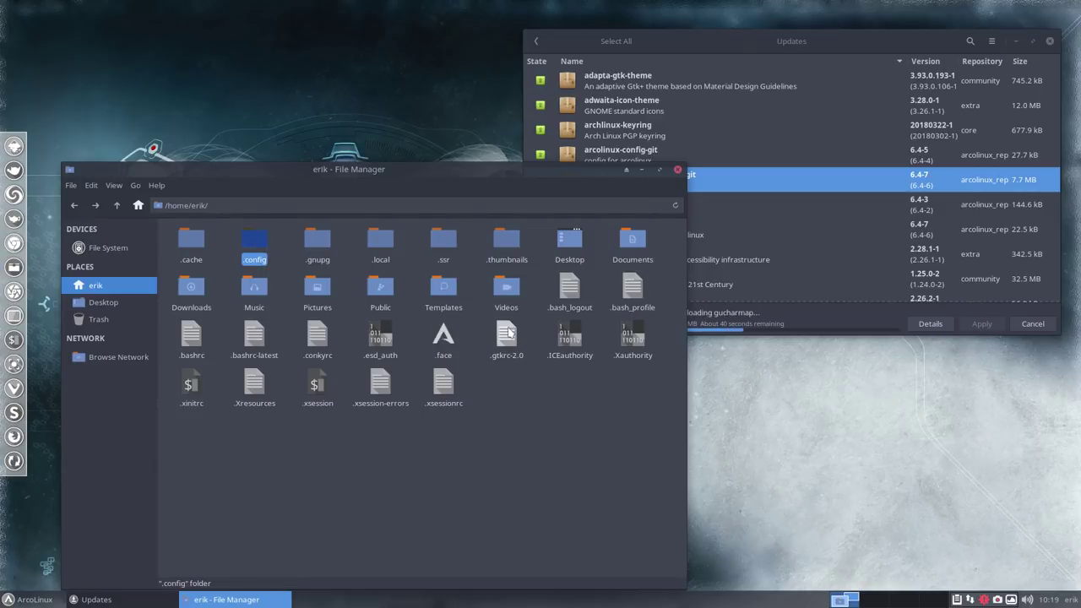
click(381, 240)
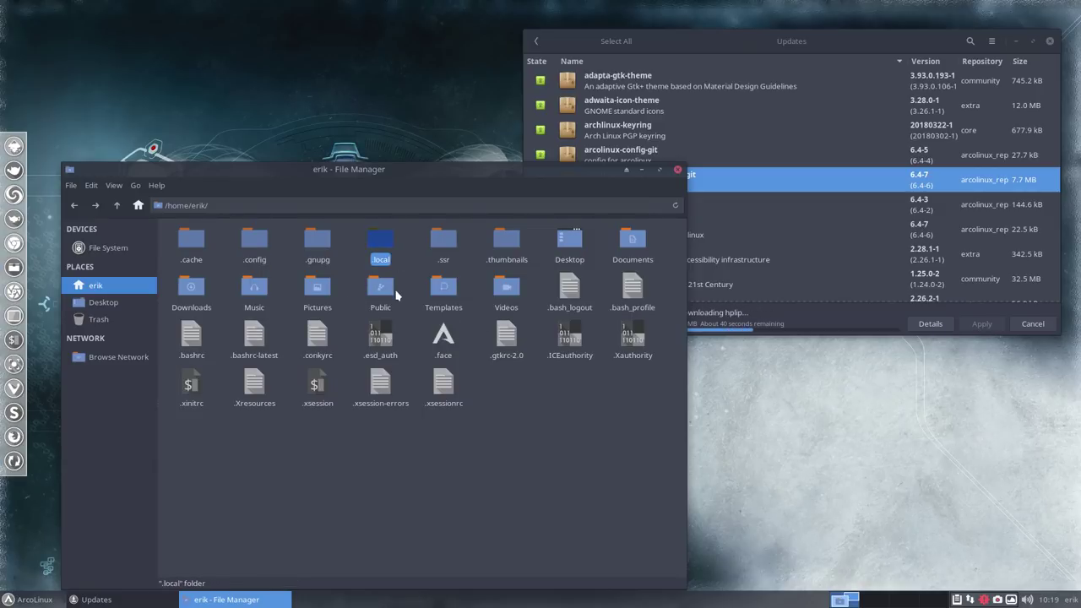
click(253, 238)
click(381, 245)
drag(376, 167, 419, 67)
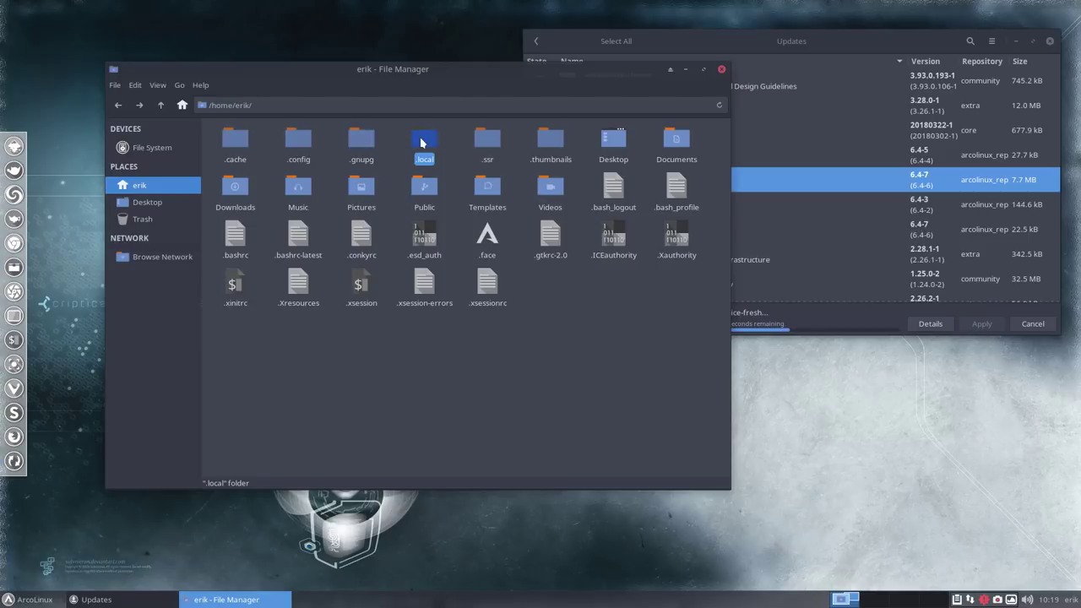
Open the home folder's .config directory and examine its contents, including compton.conf and the xfce4 folder
double_click(300, 140)
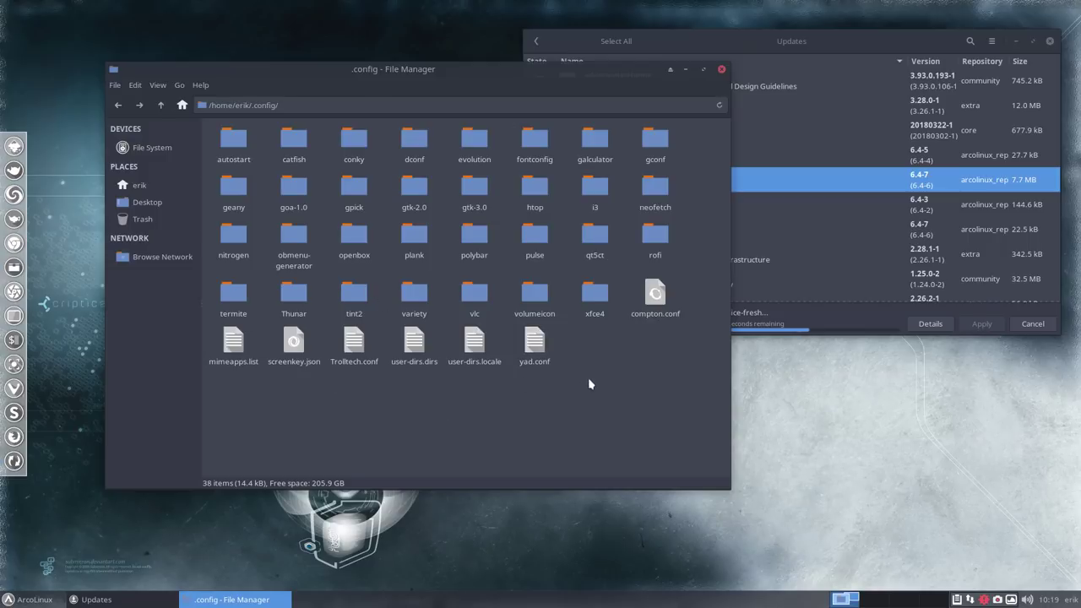
click(655, 300)
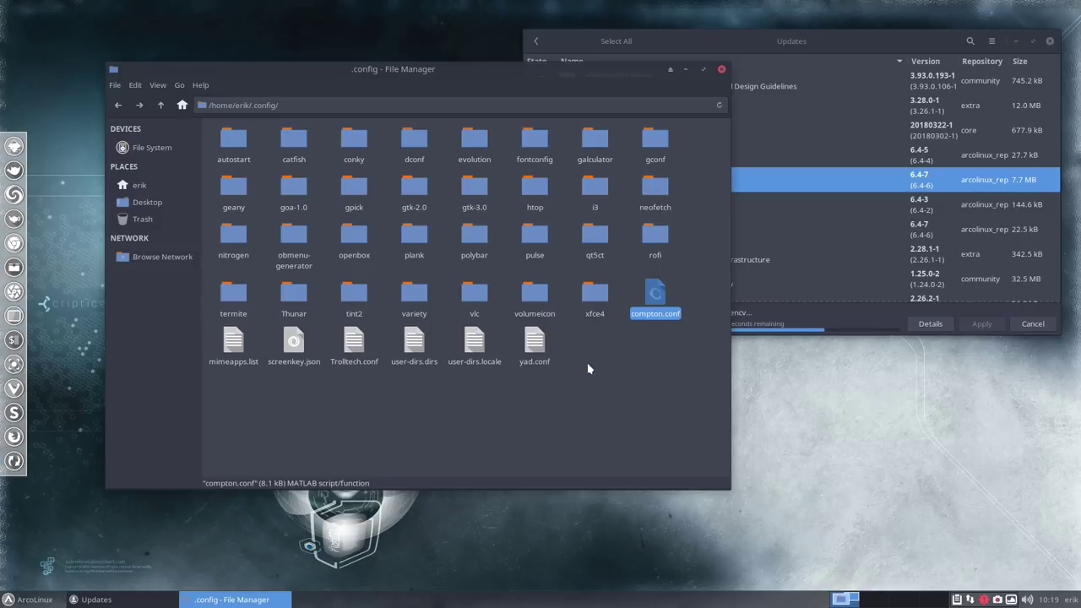
click(592, 332)
click(593, 294)
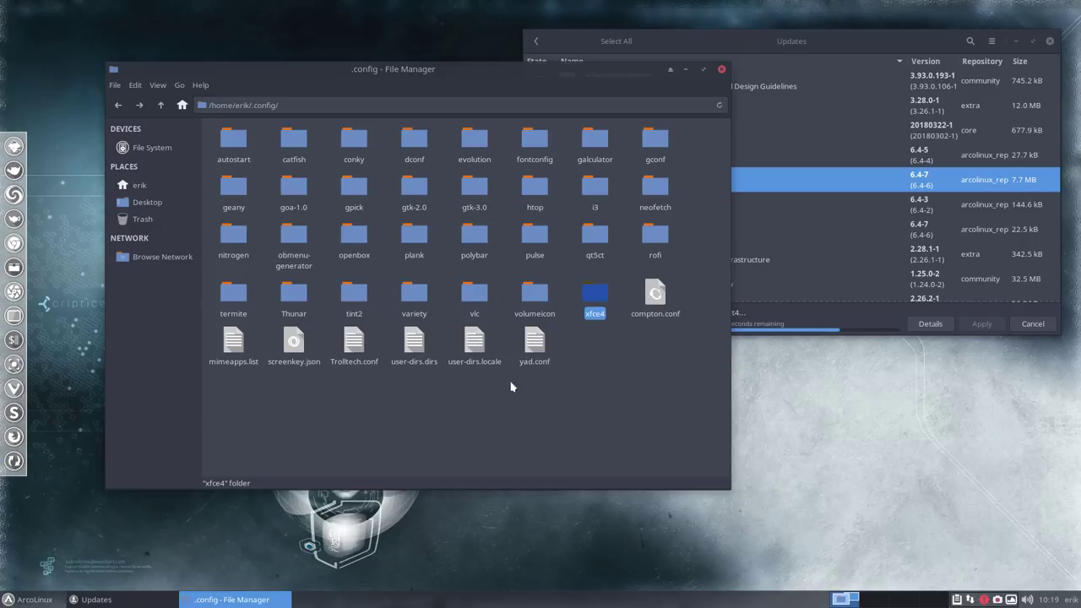
click(428, 410)
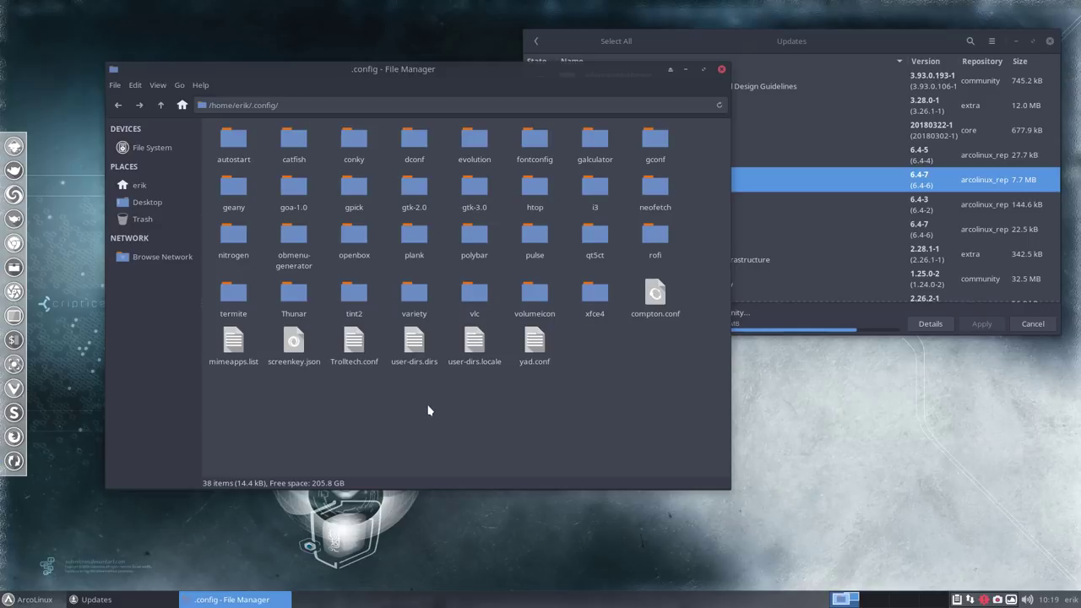
Browse to /etc in the file system, add its skel folder to the file manager's places, and open it
drag(472, 67, 448, 197)
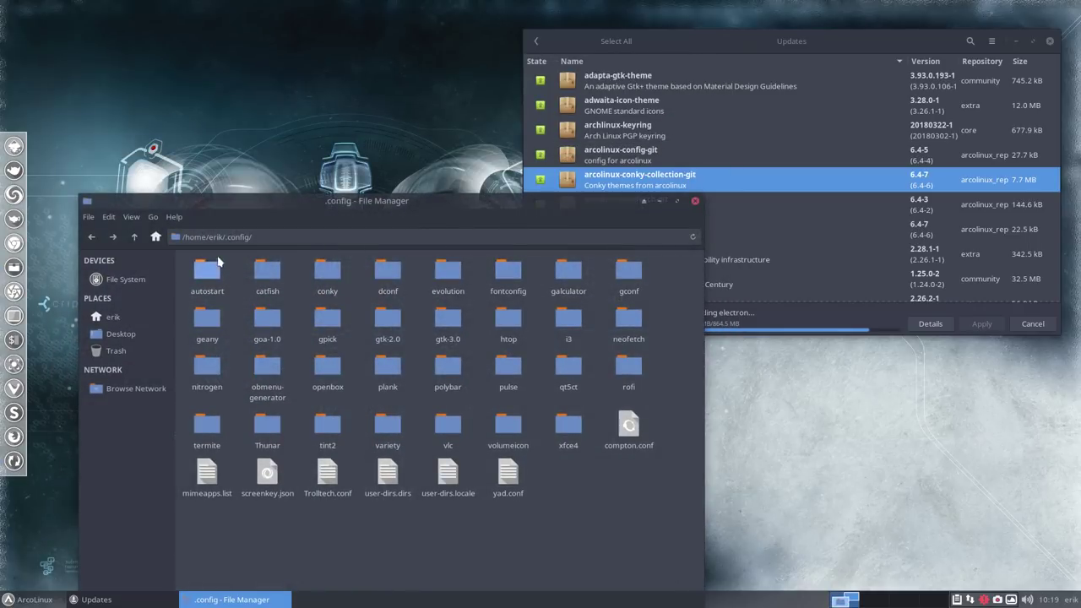
click(132, 284)
double_click(335, 271)
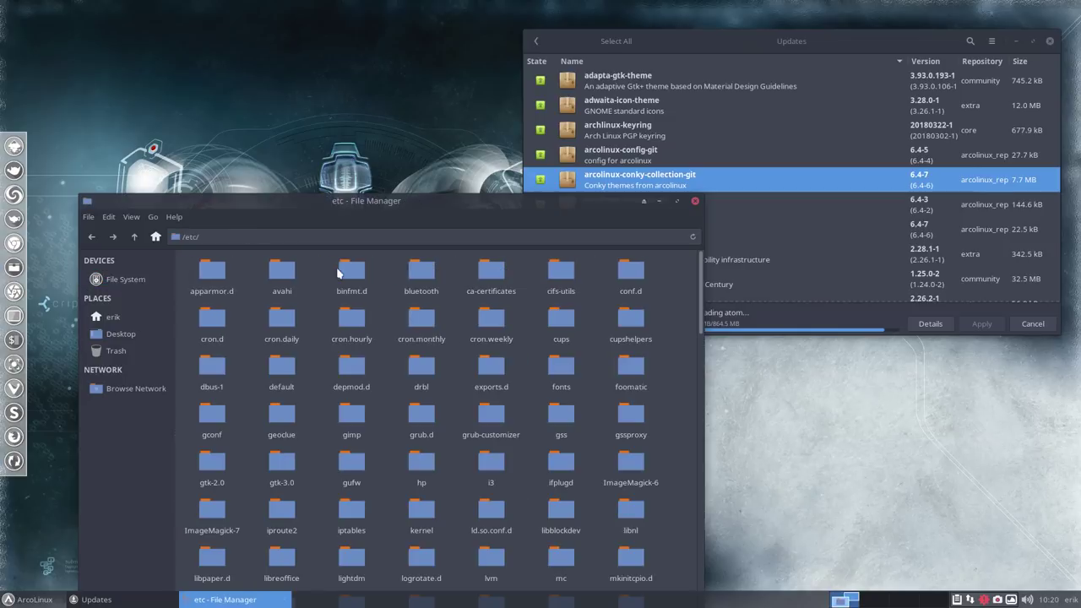
scroll(475, 456, down, 5)
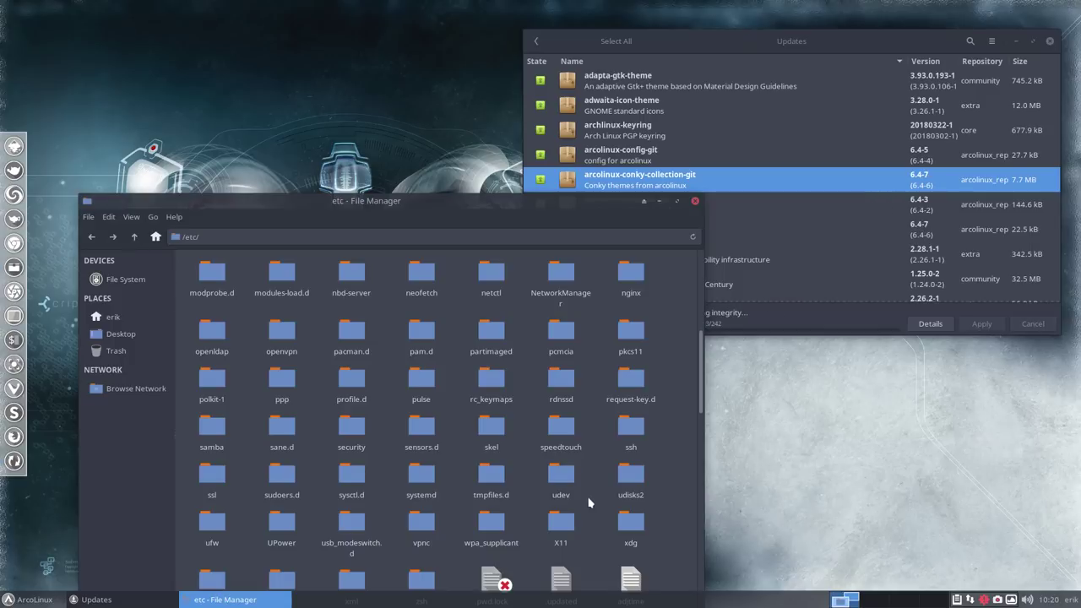
click(491, 429)
drag(492, 429, 128, 363)
click(128, 366)
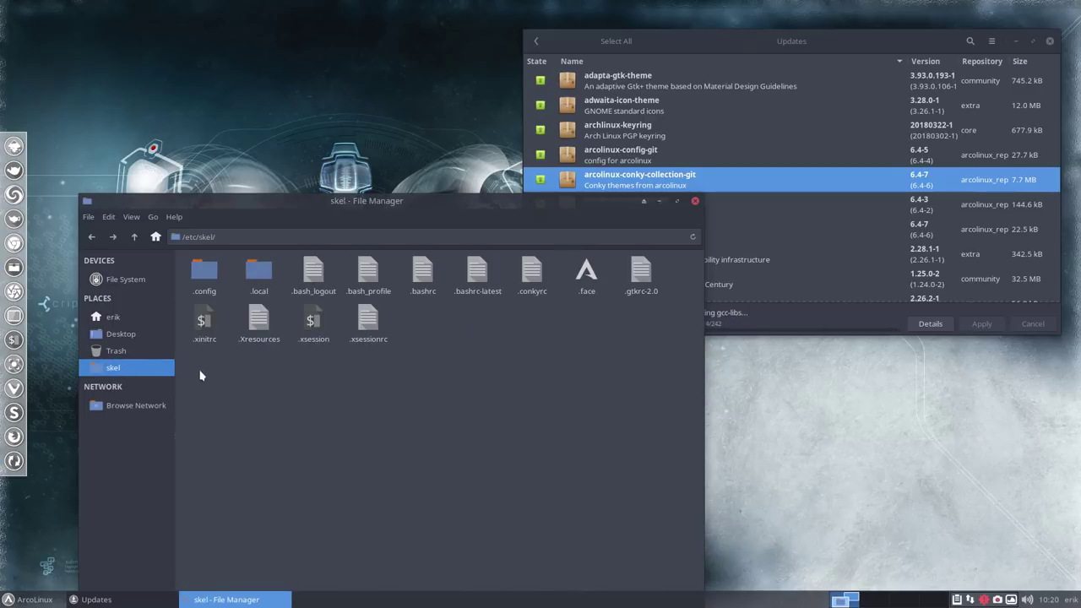
Highlight everything in /etc/skel, select the arcolinux-config-git update for comparison, and open skel's .config folder
drag(190, 372, 687, 258)
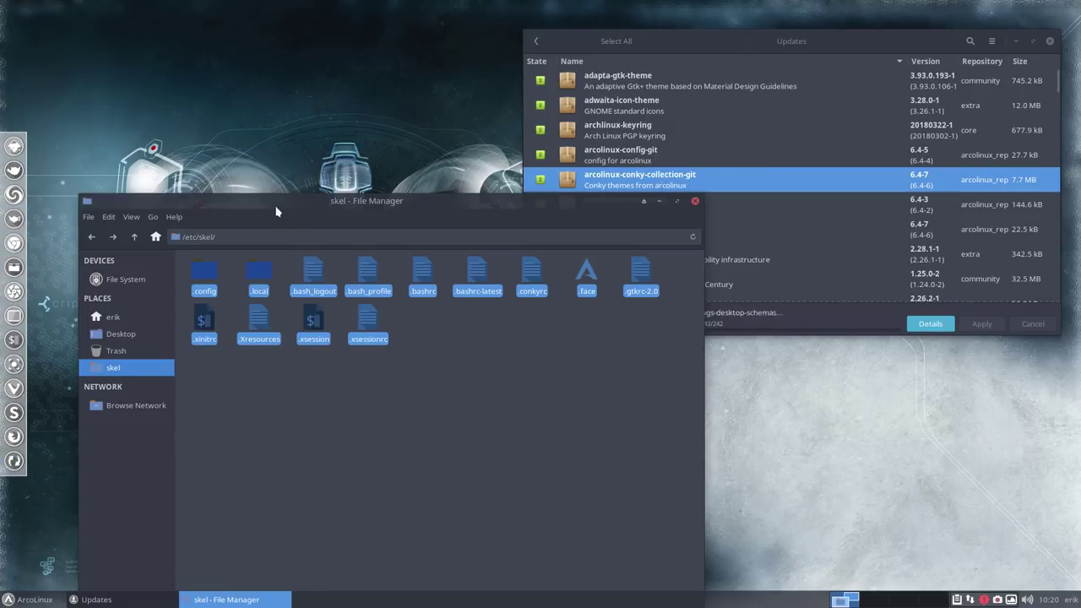
click(621, 154)
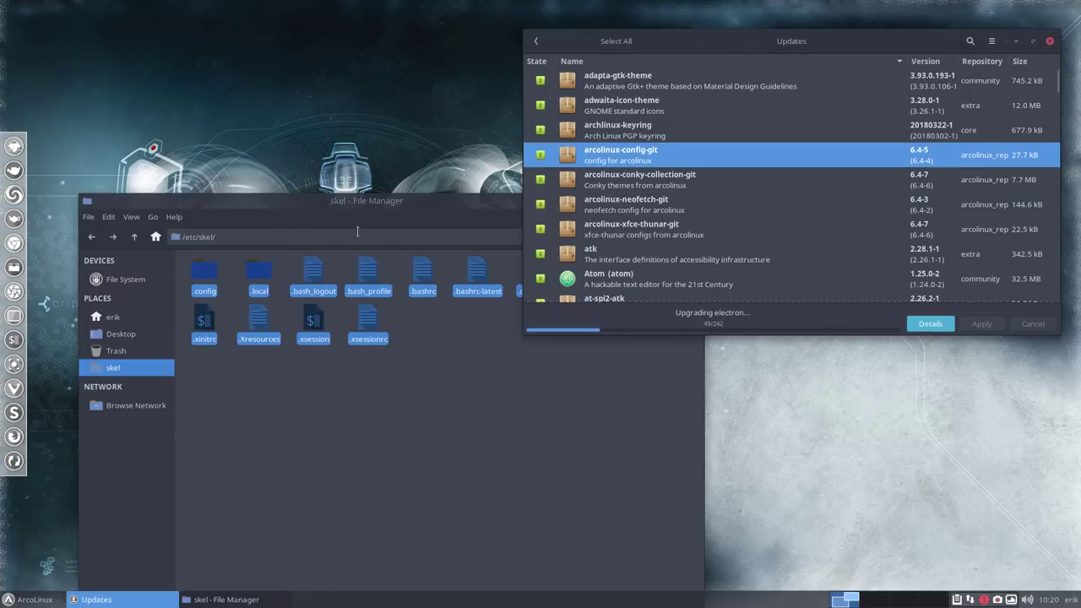
double_click(203, 275)
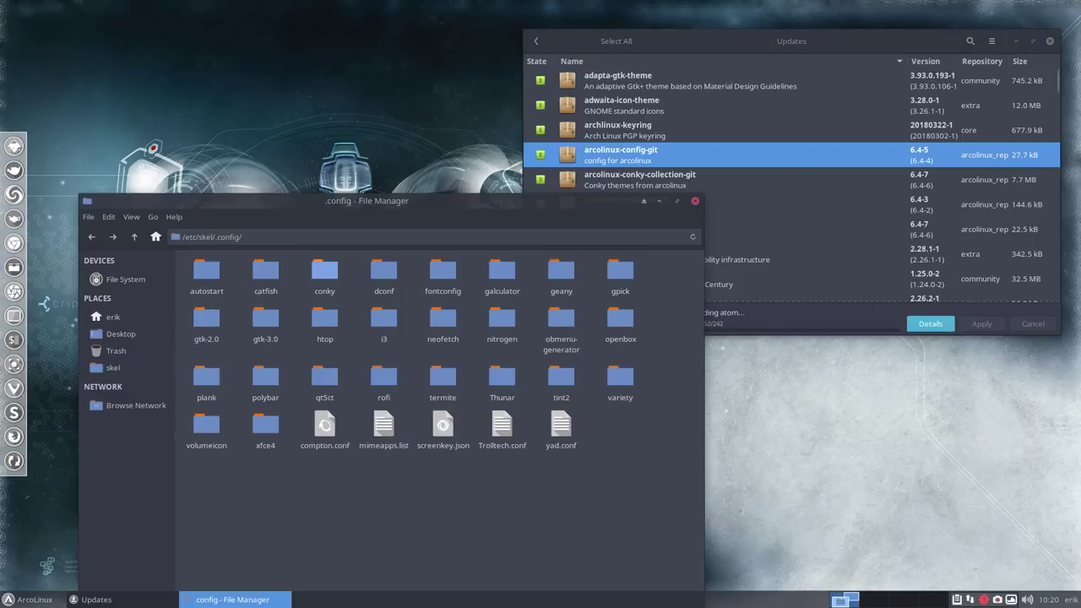
Open the arcolinux-config-git package details and look through the list of files it installs
double_click(647, 157)
click(548, 121)
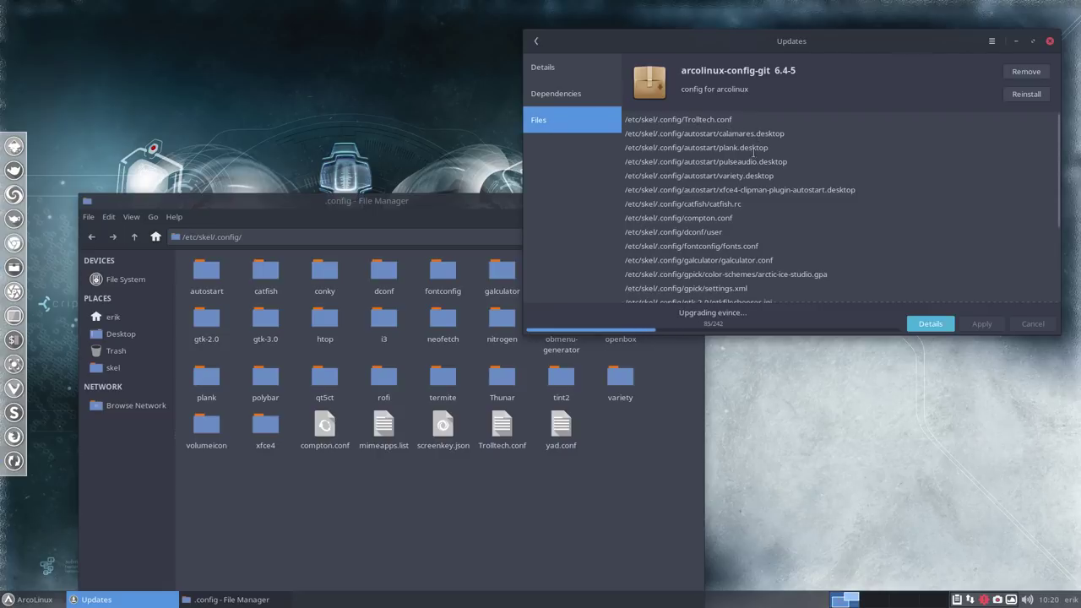
scroll(739, 160, down, 5)
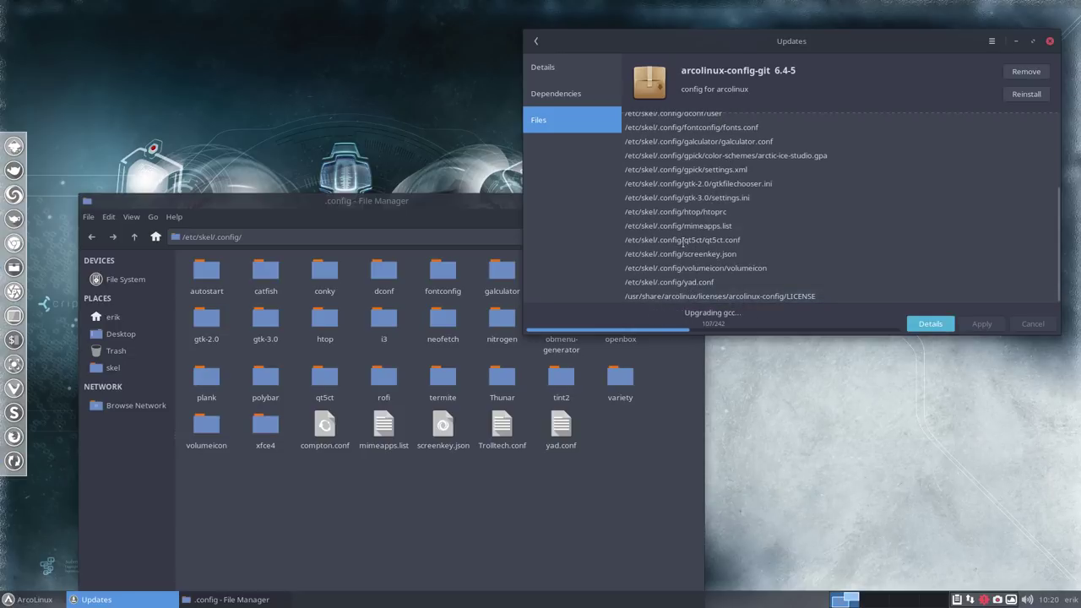
Highlight the qt5ct/qt5ct.conf path among the arcolinux-config-git files, review the earlier entries, and return to the updates list
drag(683, 240, 749, 239)
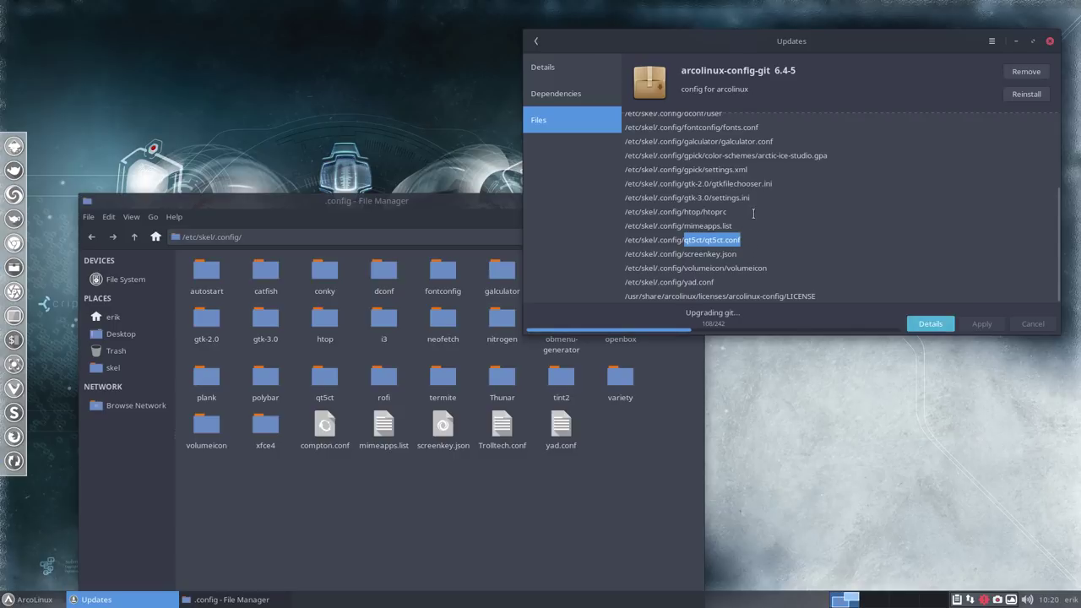
scroll(754, 224, up, 2)
scroll(756, 210, up, 3)
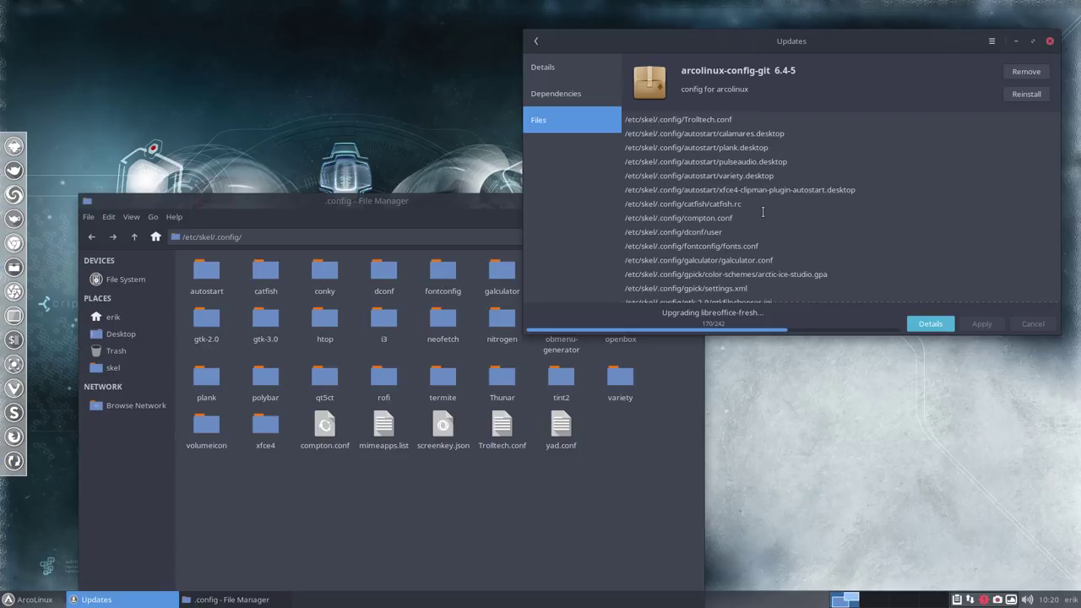
click(535, 41)
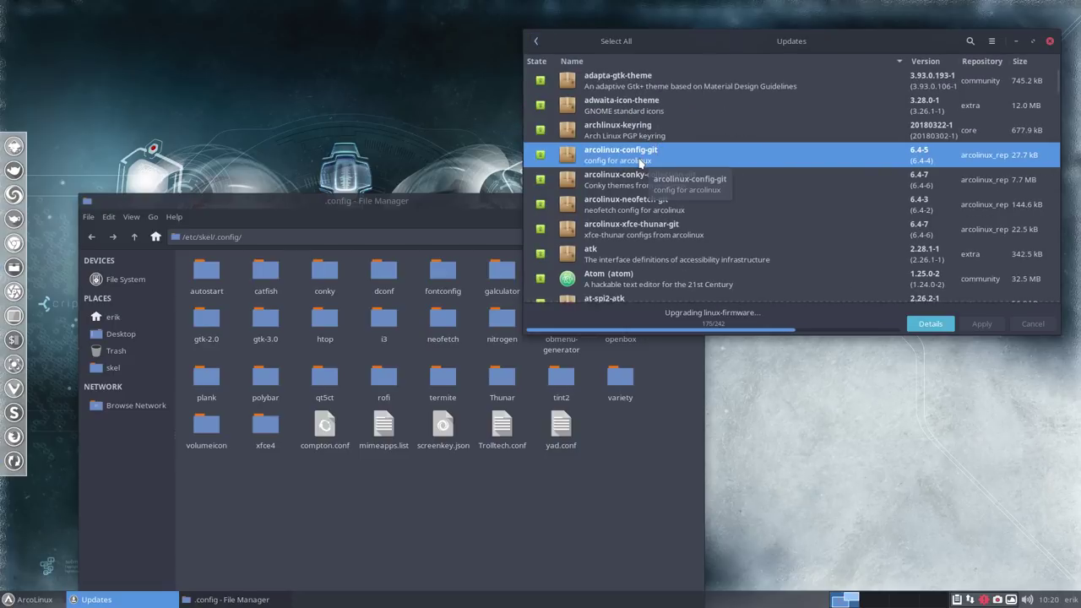
Open the arcolinux-conky-collection-git package details and look through the files it installs
click(632, 180)
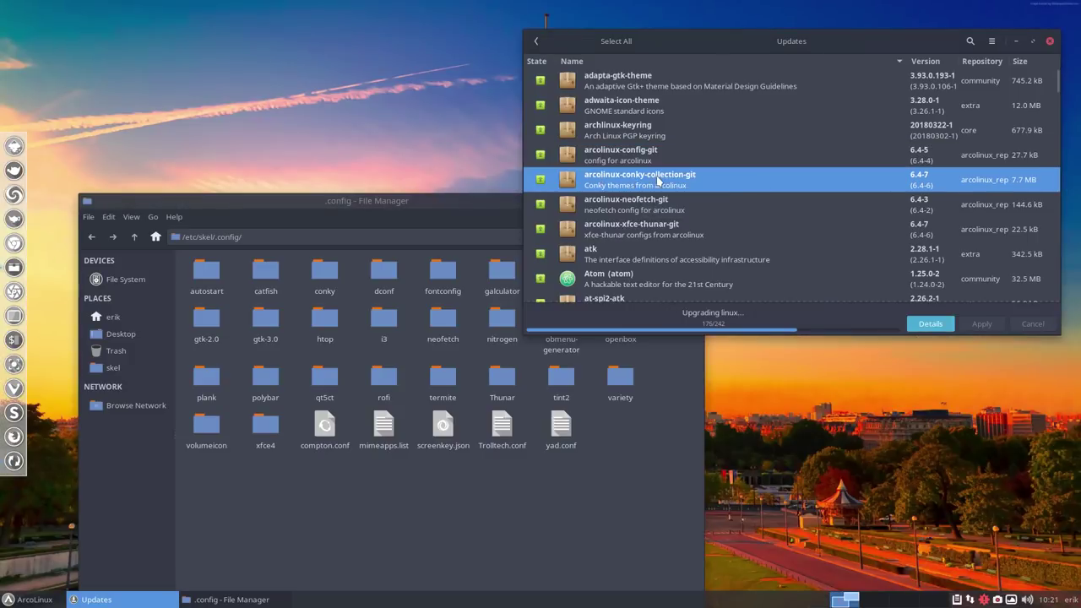
double_click(657, 179)
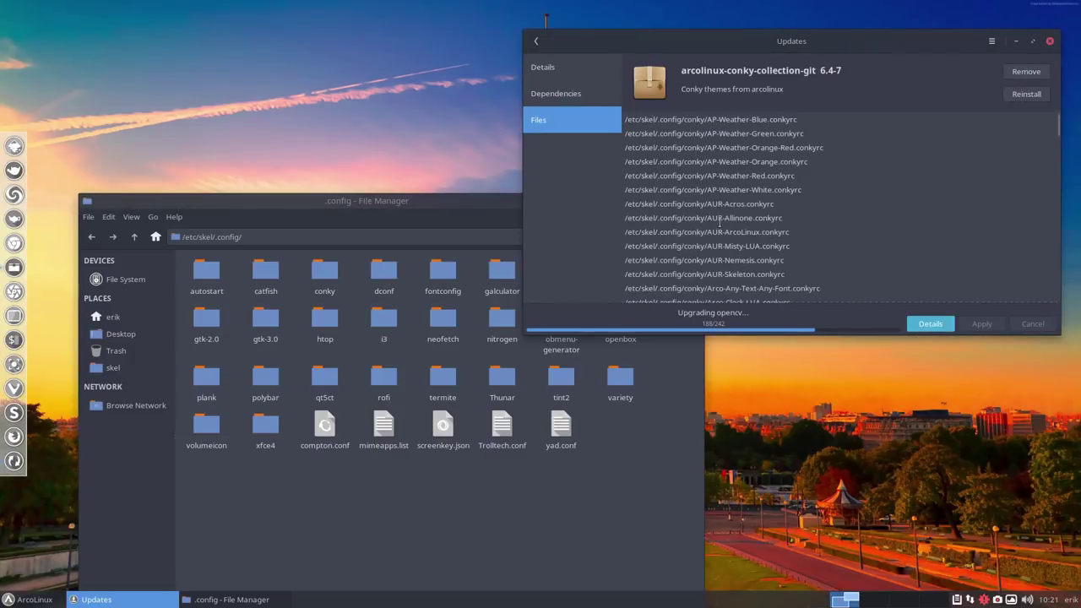
scroll(724, 241, down, 5)
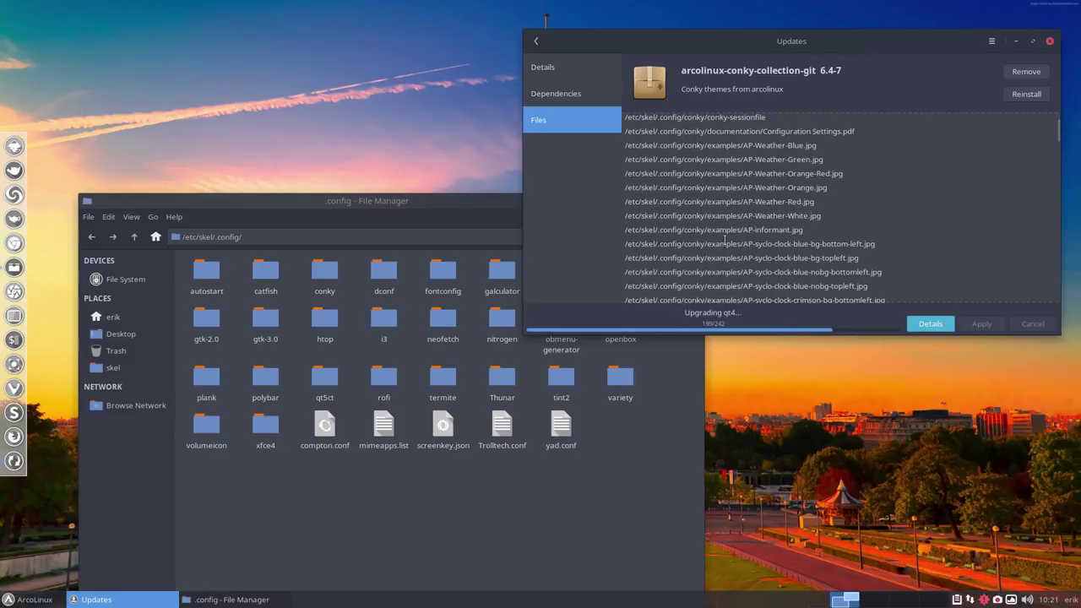
scroll(725, 242, down, 2)
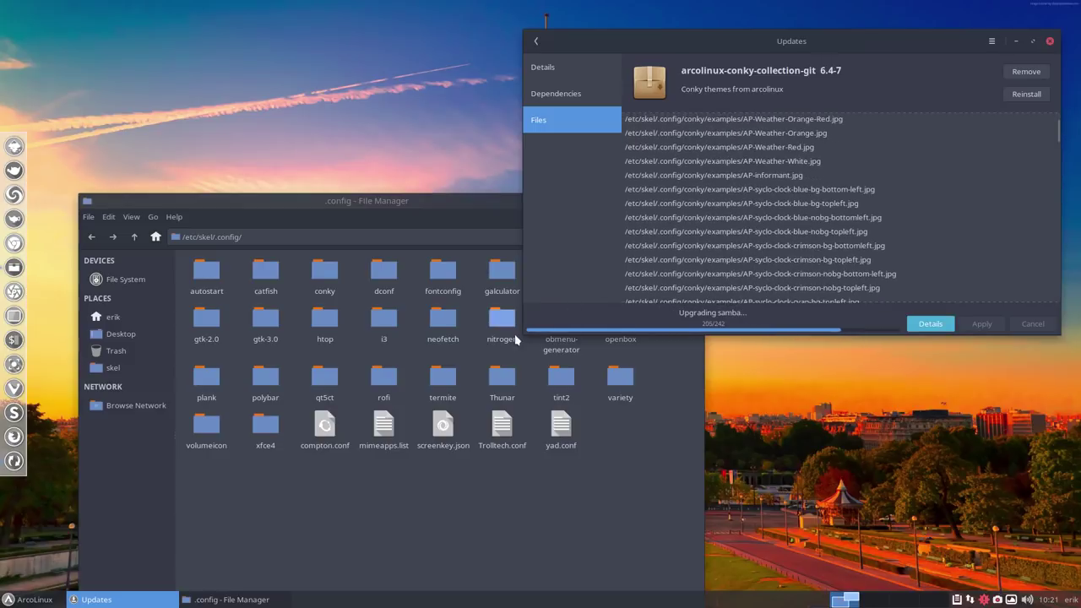
Examine the conky folder inside skel's .config, then return to /etc/skel and highlight all its contents
double_click(317, 282)
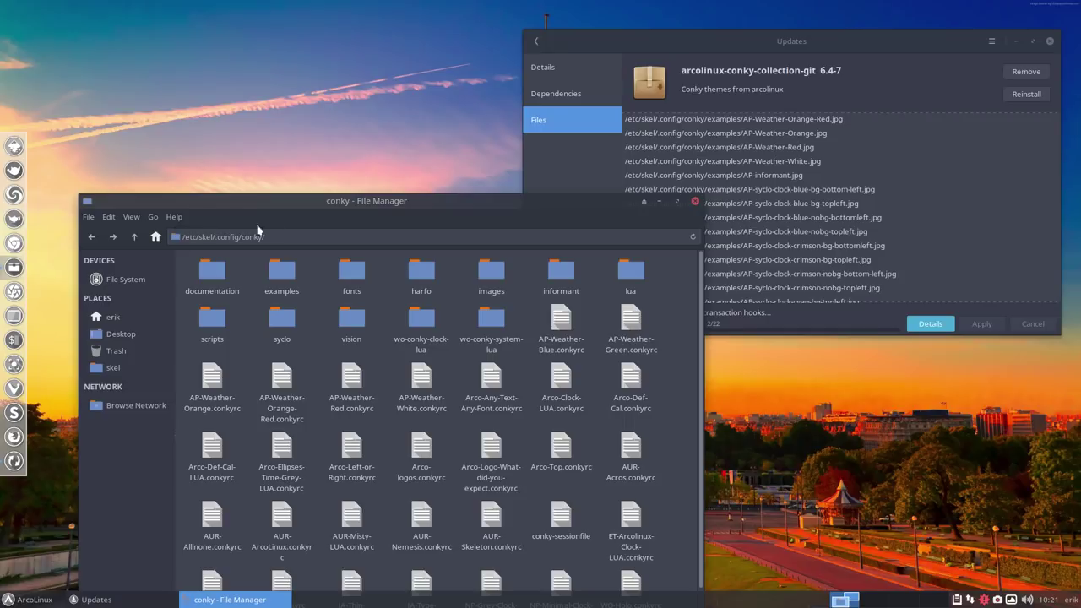
drag(346, 203, 304, 67)
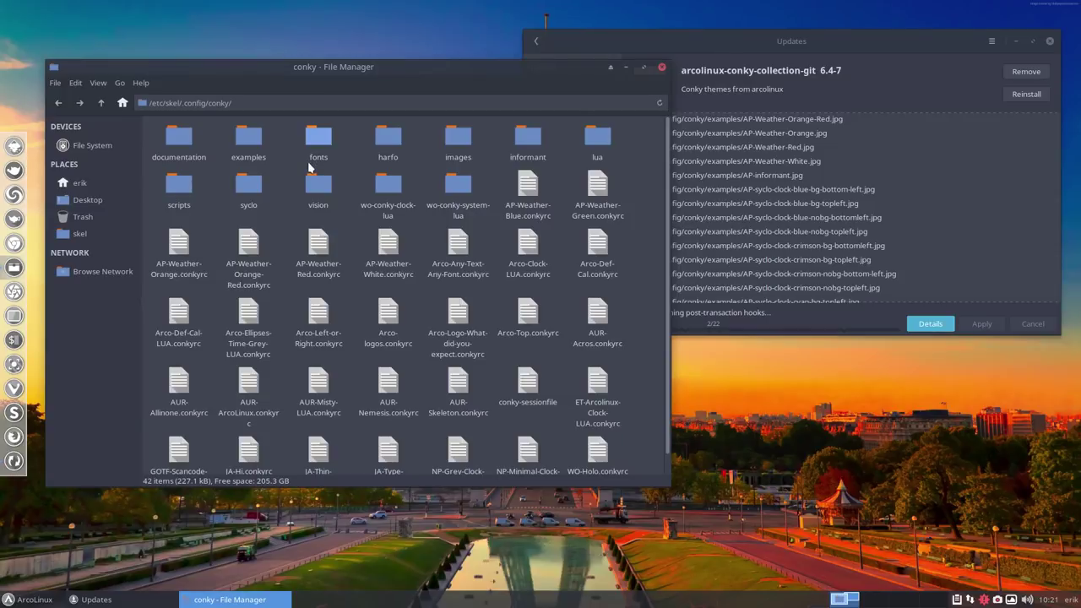
click(101, 103)
click(101, 103)
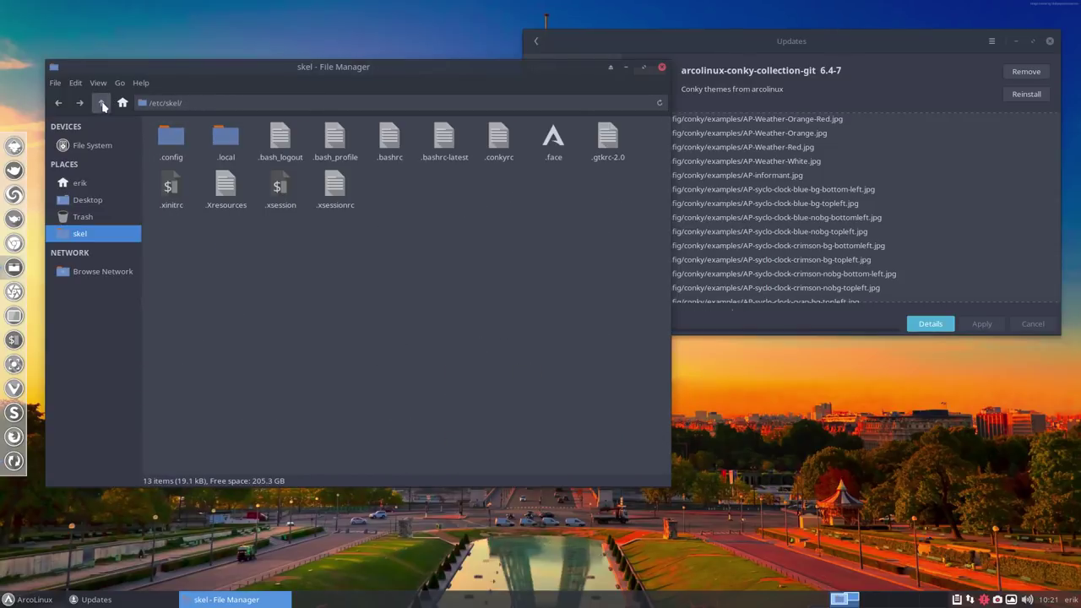
drag(160, 226, 653, 124)
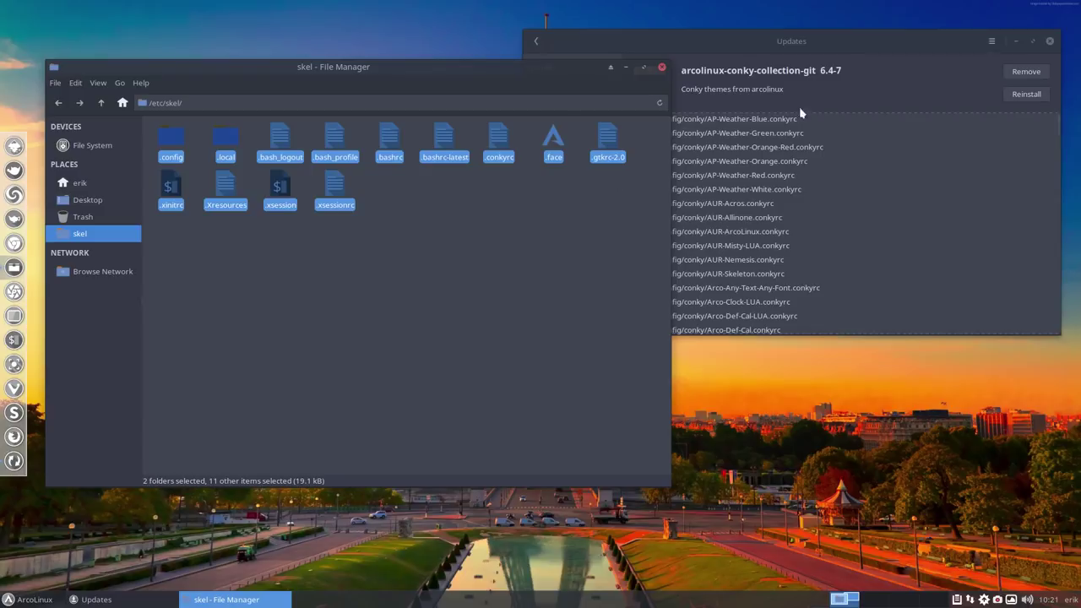
Leave the conky package details, close the updater, and clear the selection in /etc/skel
click(847, 71)
click(549, 48)
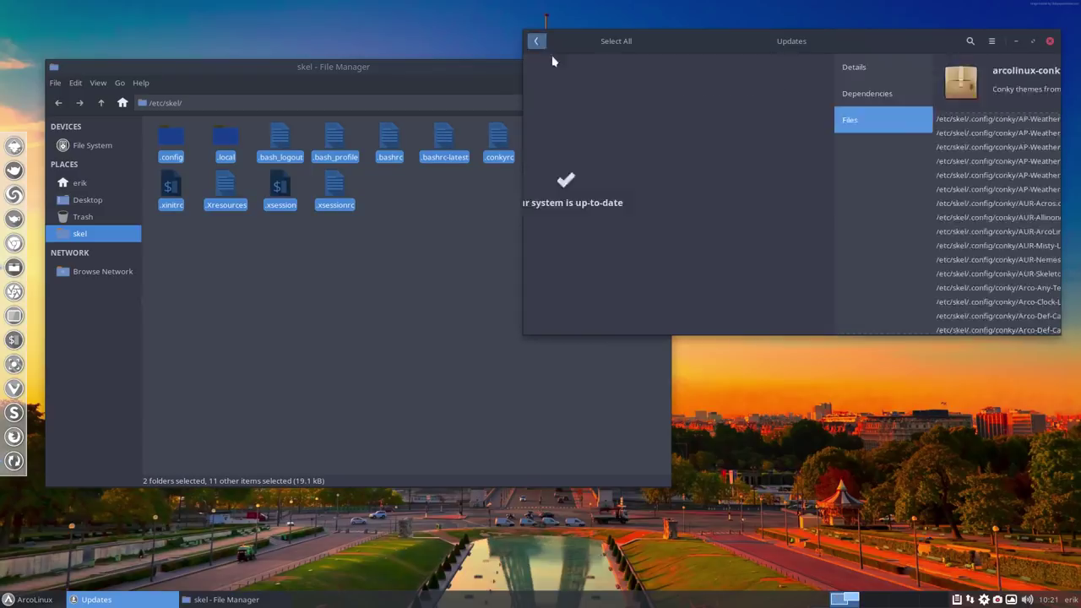
click(1049, 42)
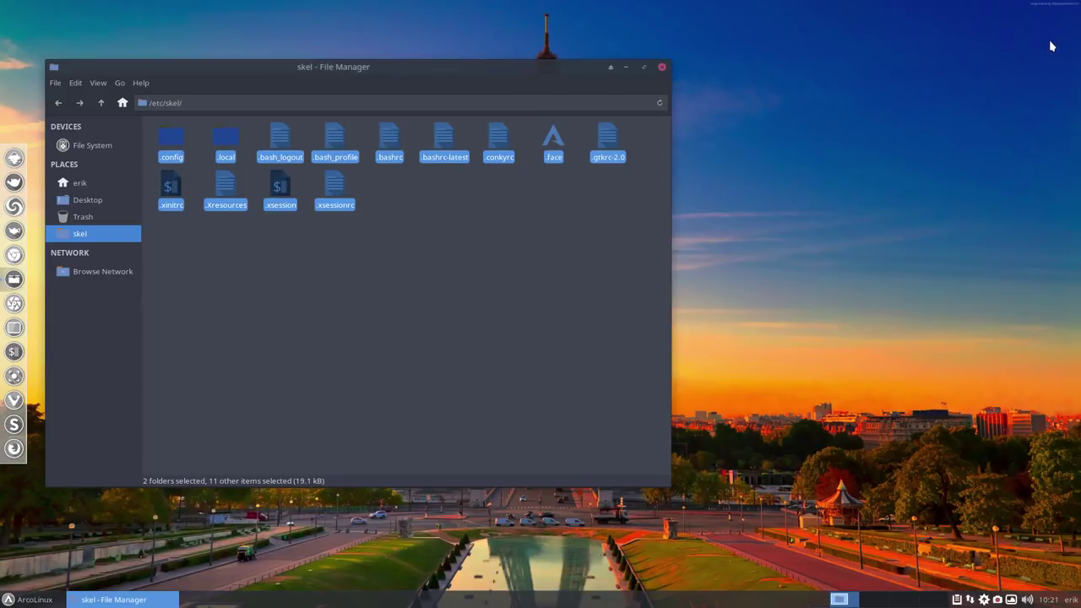
click(381, 298)
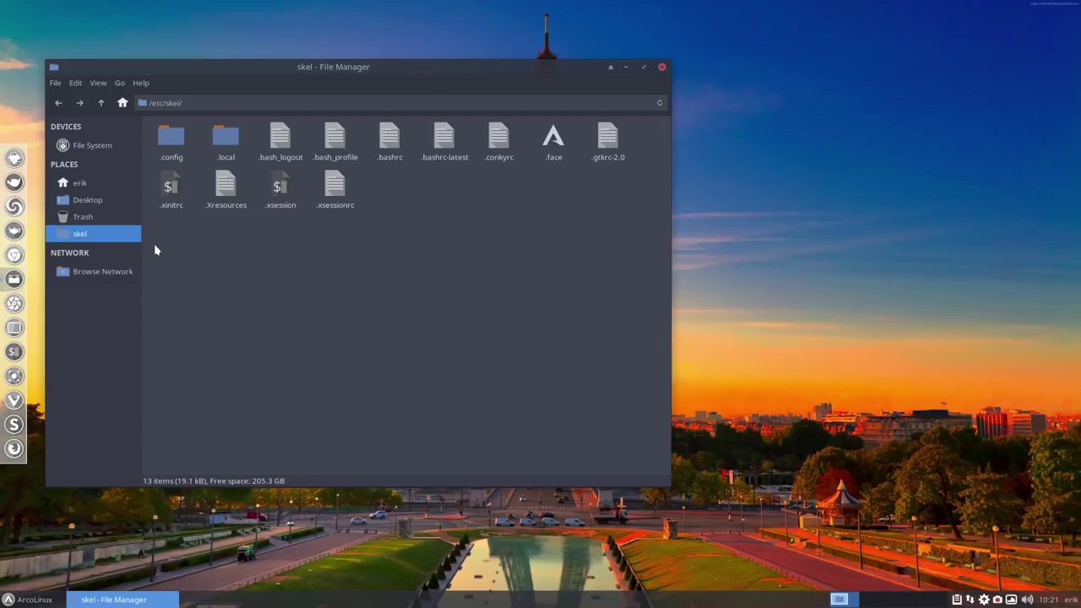
Copy all files and folders in /etc/skel, including .config and .local
drag(155, 240, 648, 121)
right_click(606, 145)
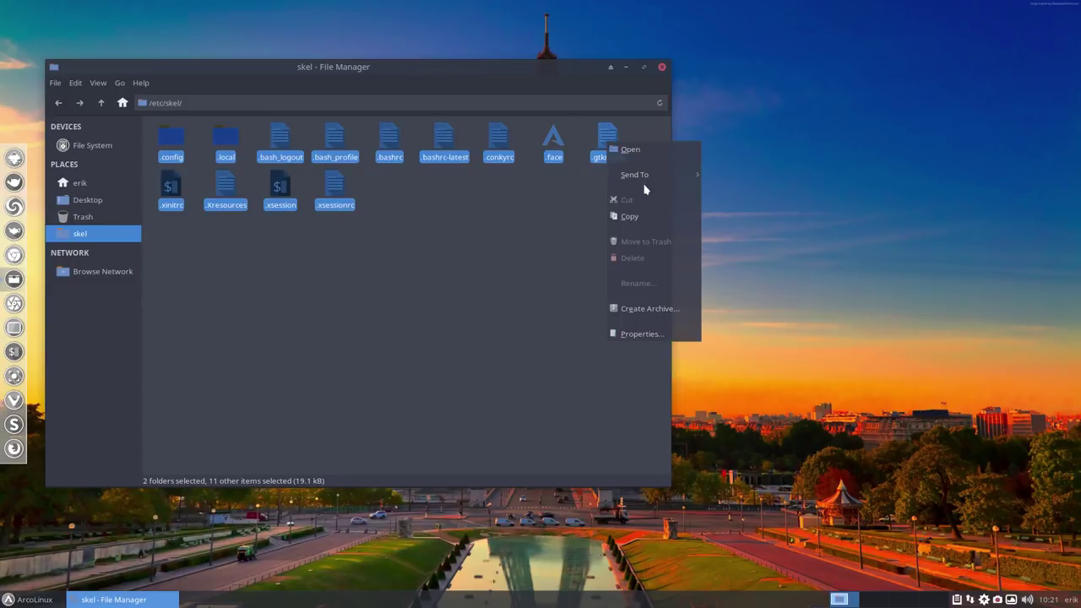
click(643, 219)
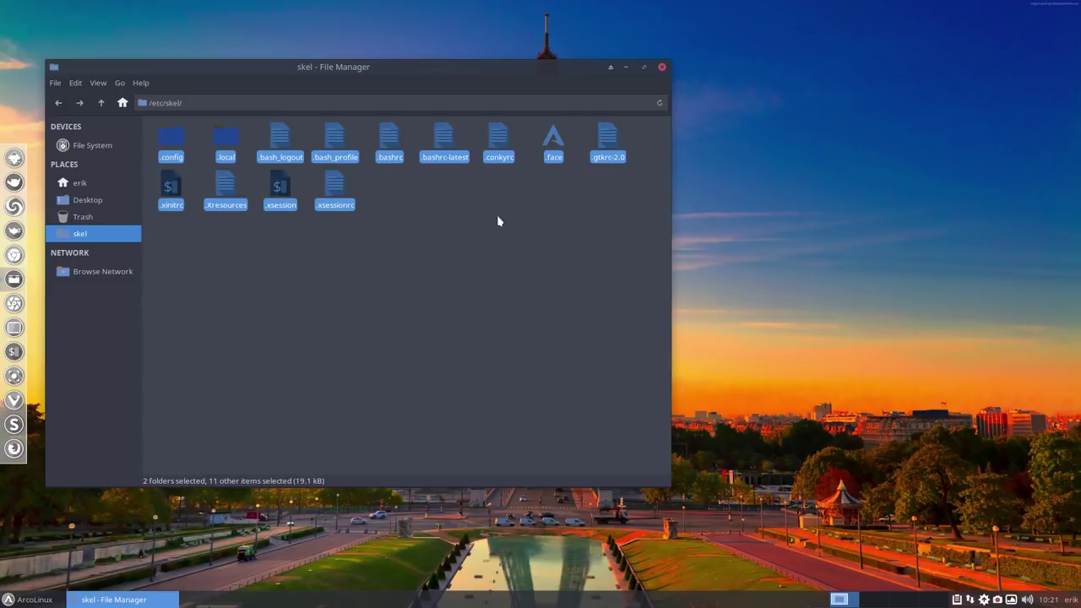
Paste the copied skel contents into the home folder, replacing all existing files, and close the file manager
click(81, 183)
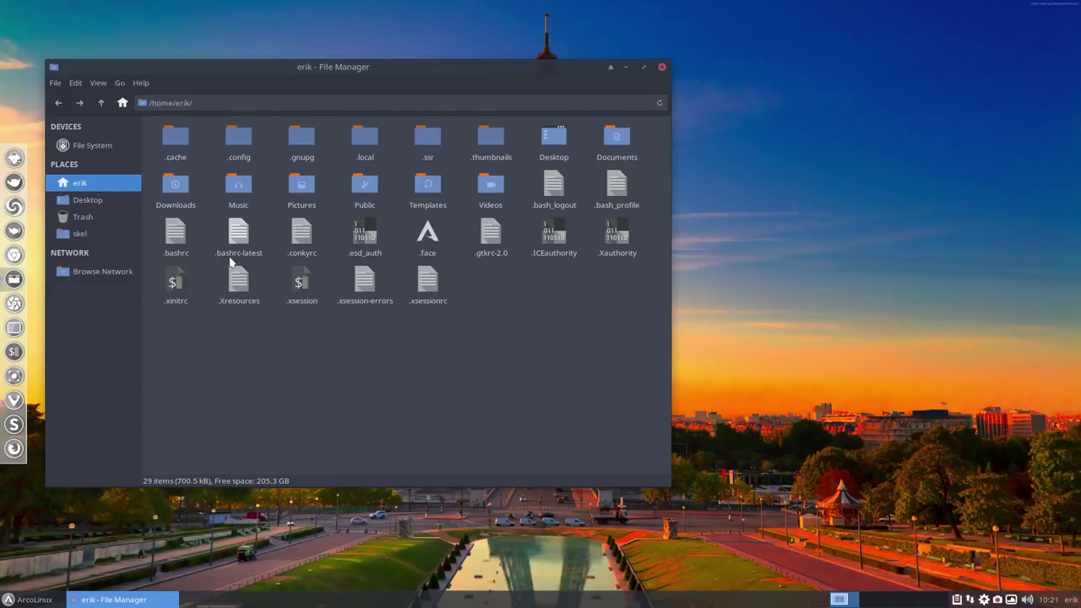
right_click(235, 340)
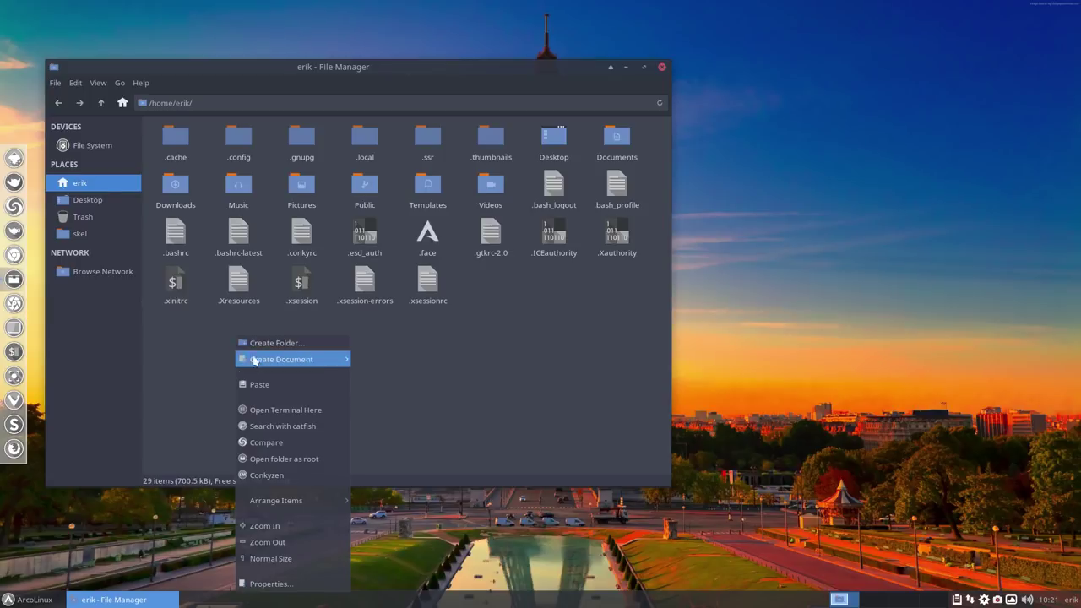
click(264, 386)
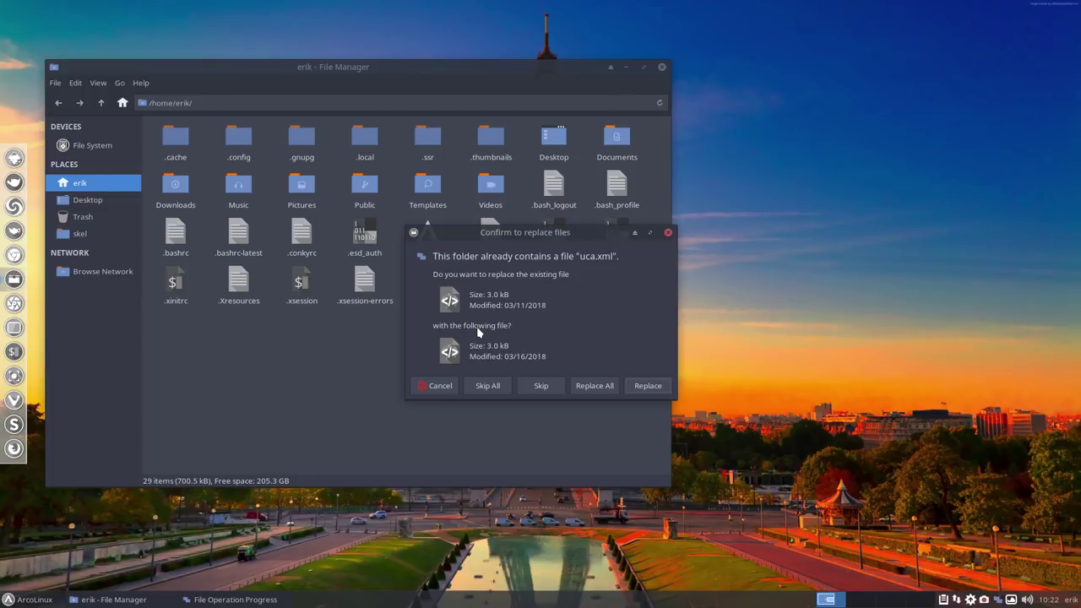
click(599, 386)
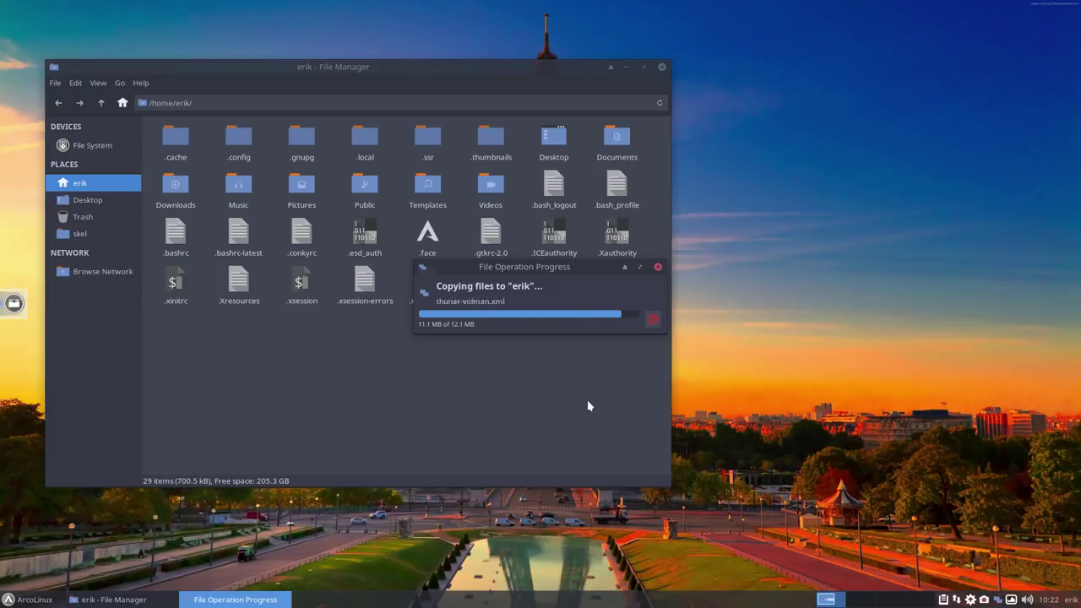
click(471, 361)
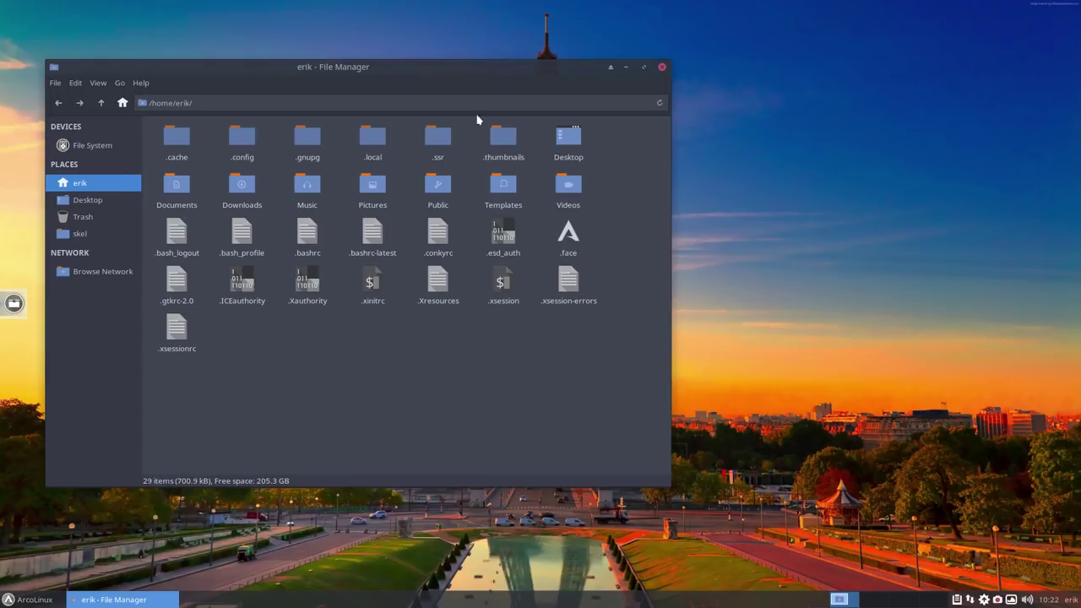
click(662, 67)
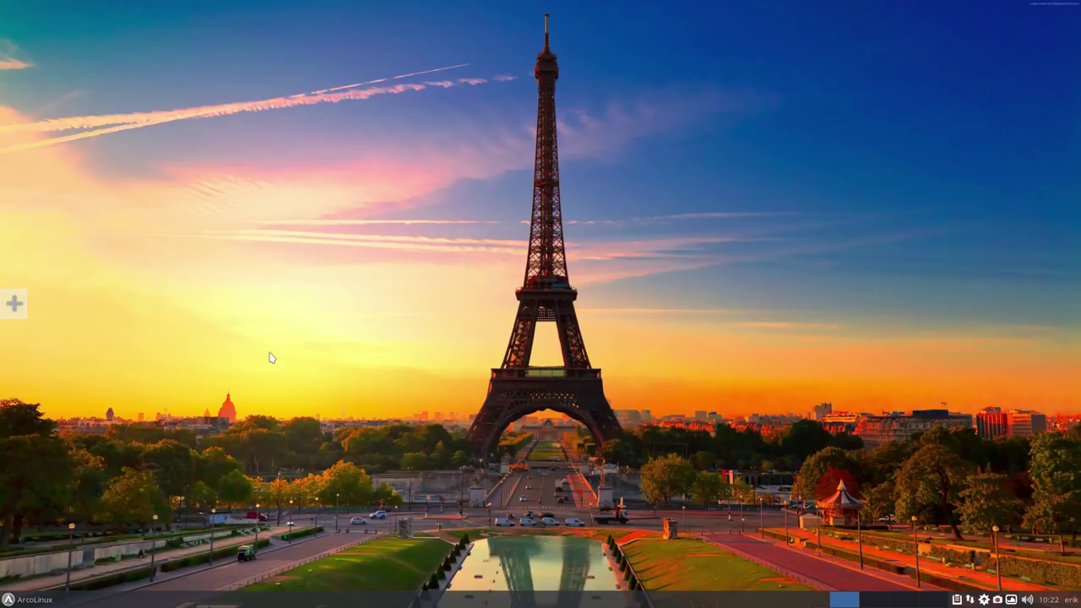
Restart the Plank dock by running "killall plank" in a terminal and launching plank again, then close the terminal
key(ctrl+alt+t)
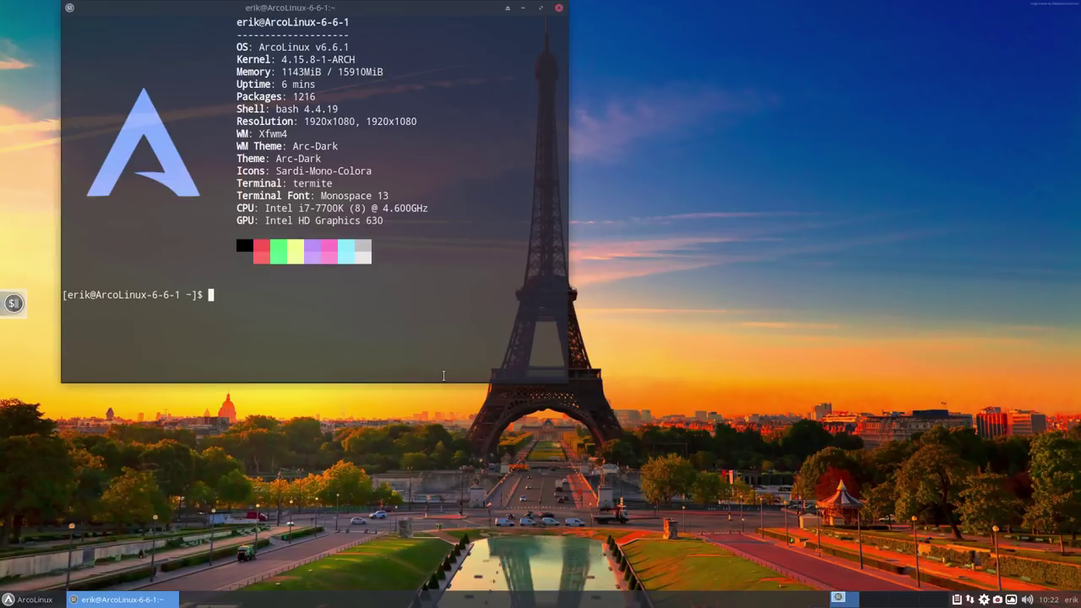
text(killall plank)
key(Return)
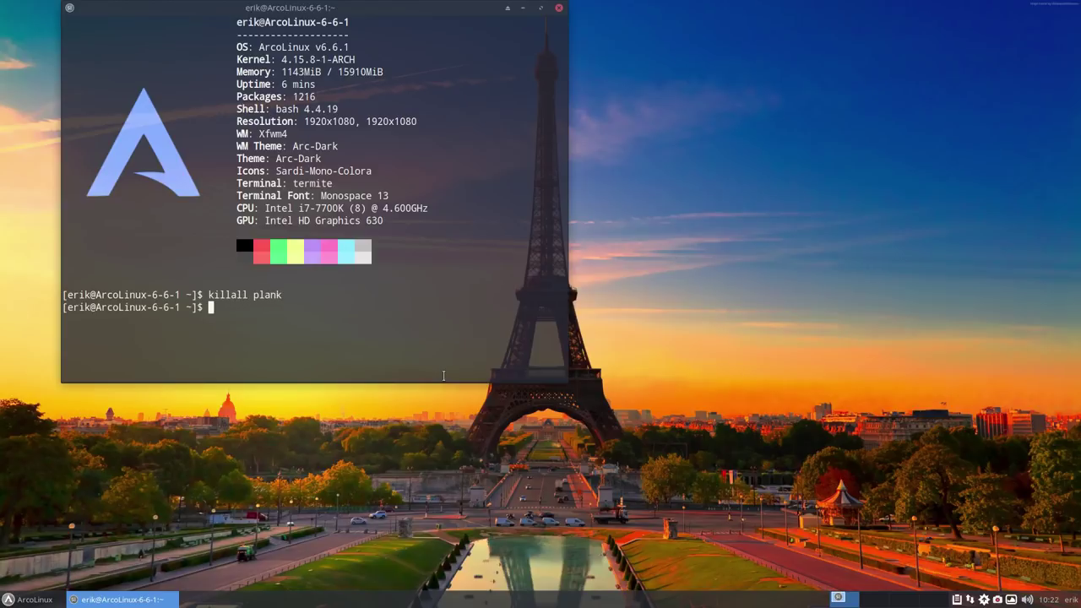
key(super)
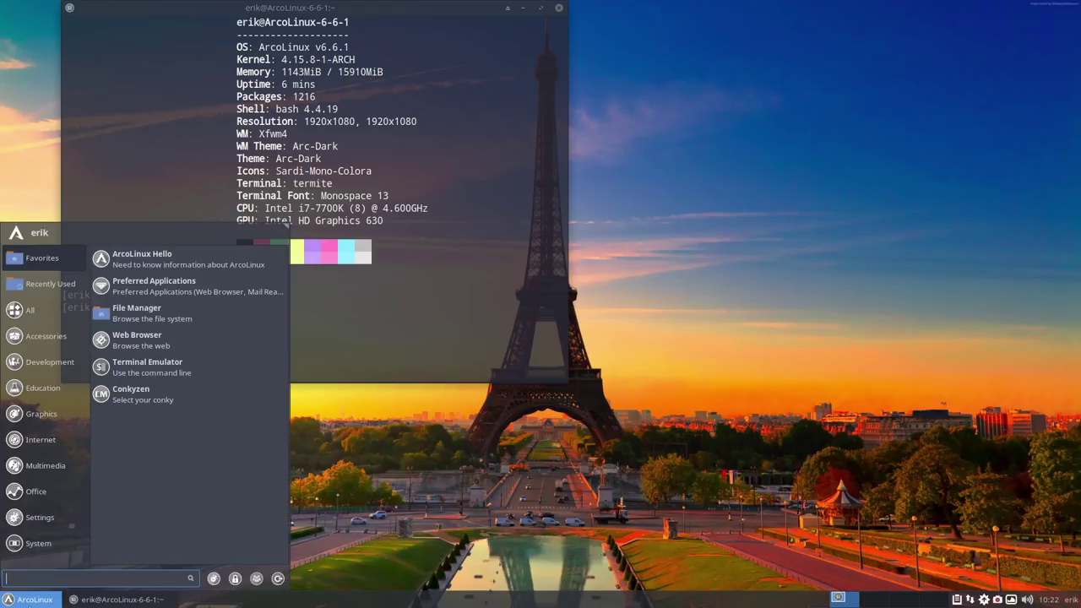
text(plank)
key(Return)
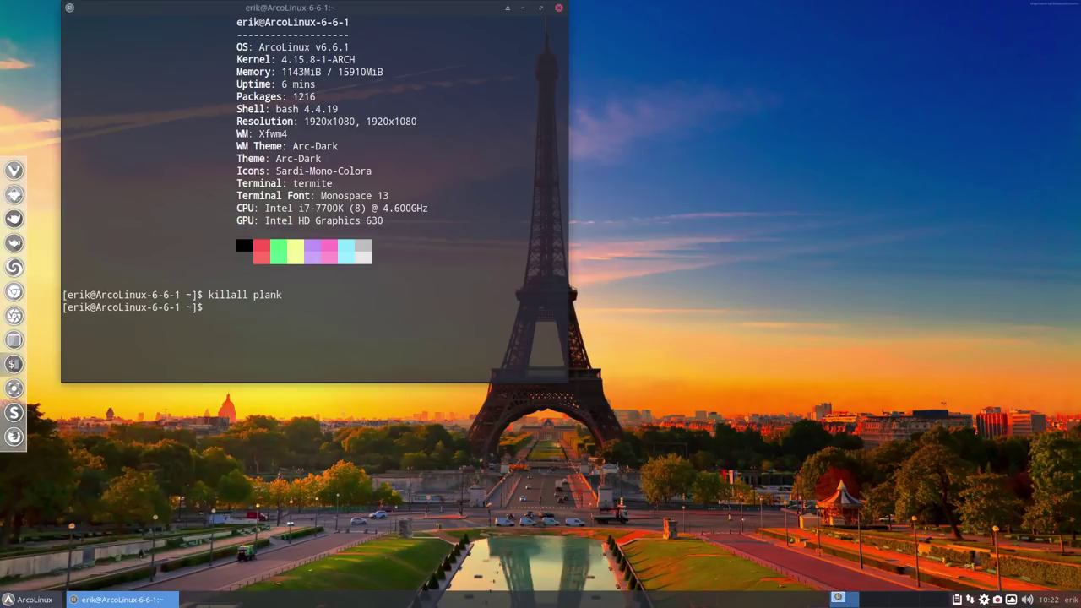
click(558, 8)
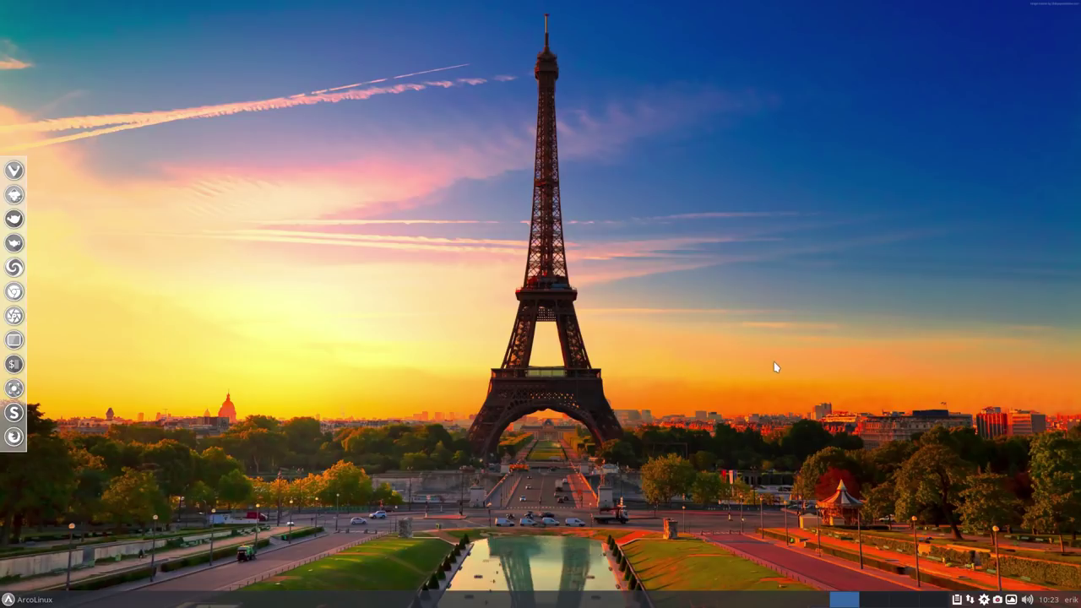
Open the graphical updater and its preferences, authenticating with the account password
click(985, 599)
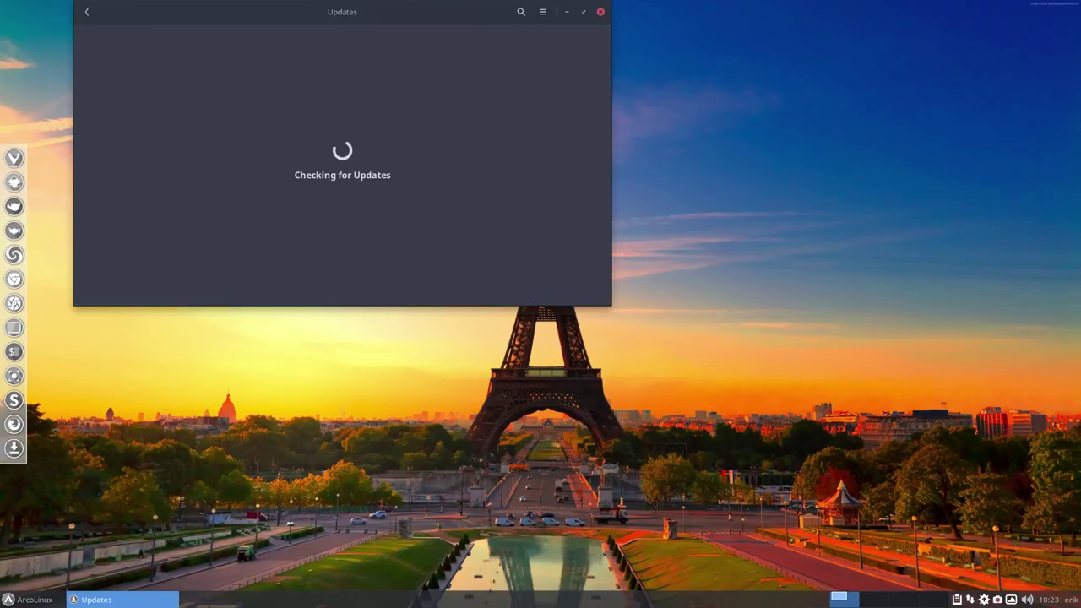
click(541, 12)
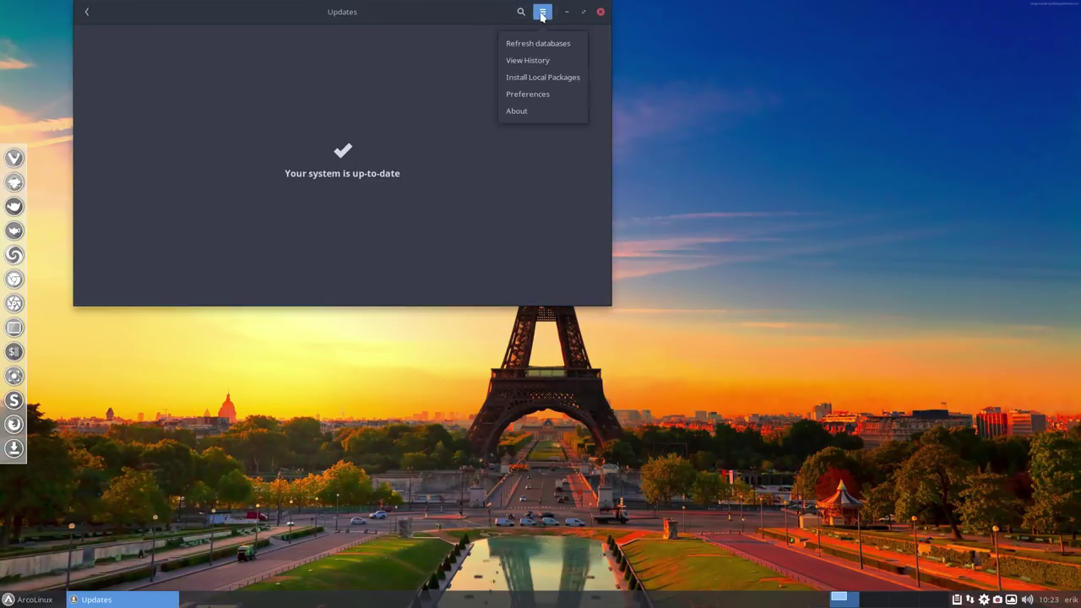
click(532, 94)
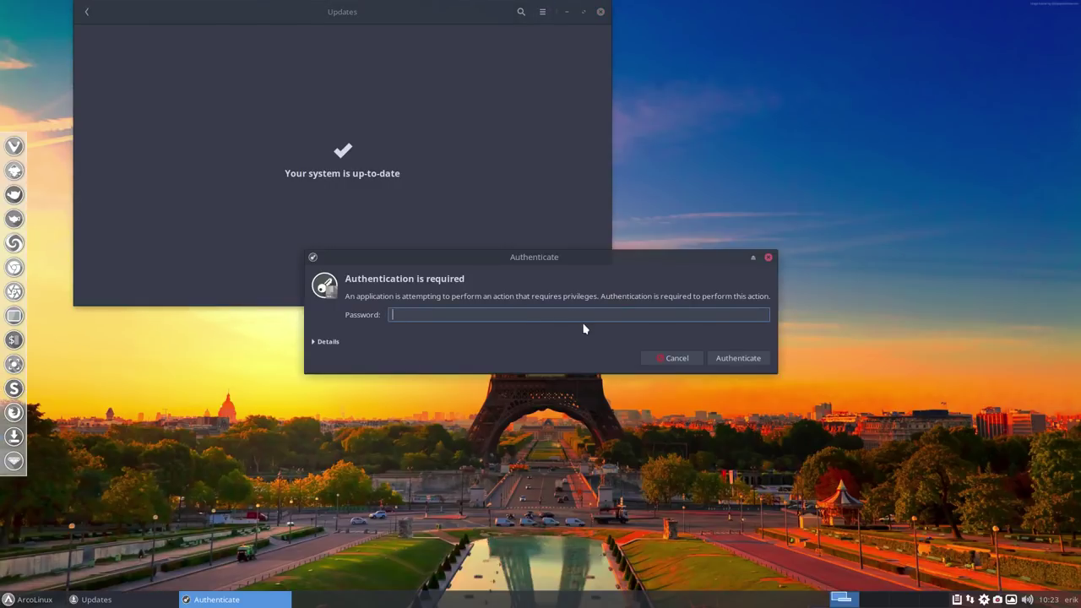
text(••••)
key(Return)
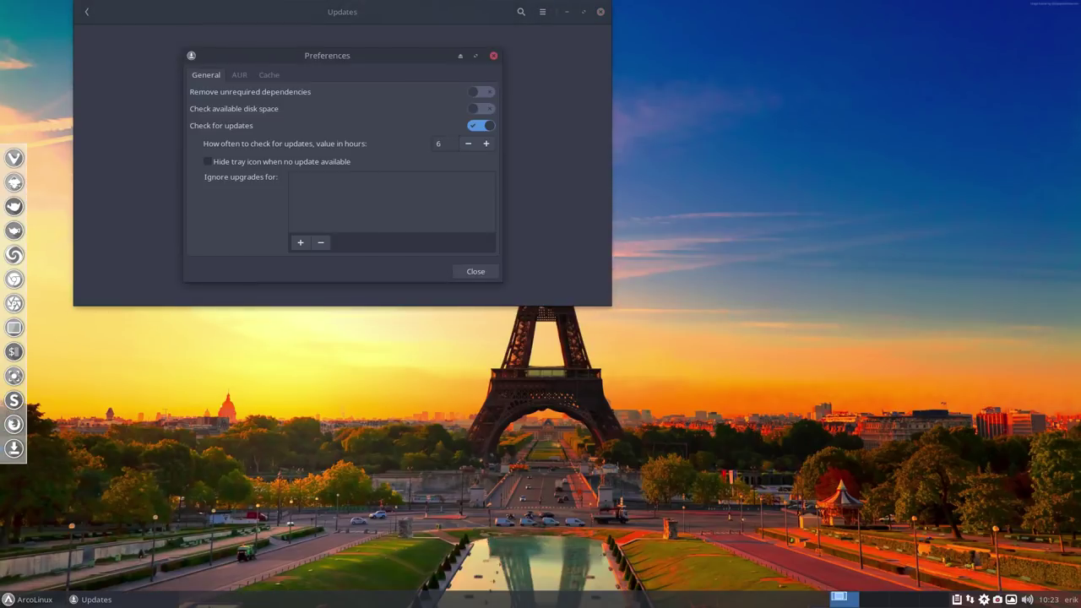
Enable AUR support and checking for updates from AUR, then close the preferences
click(239, 75)
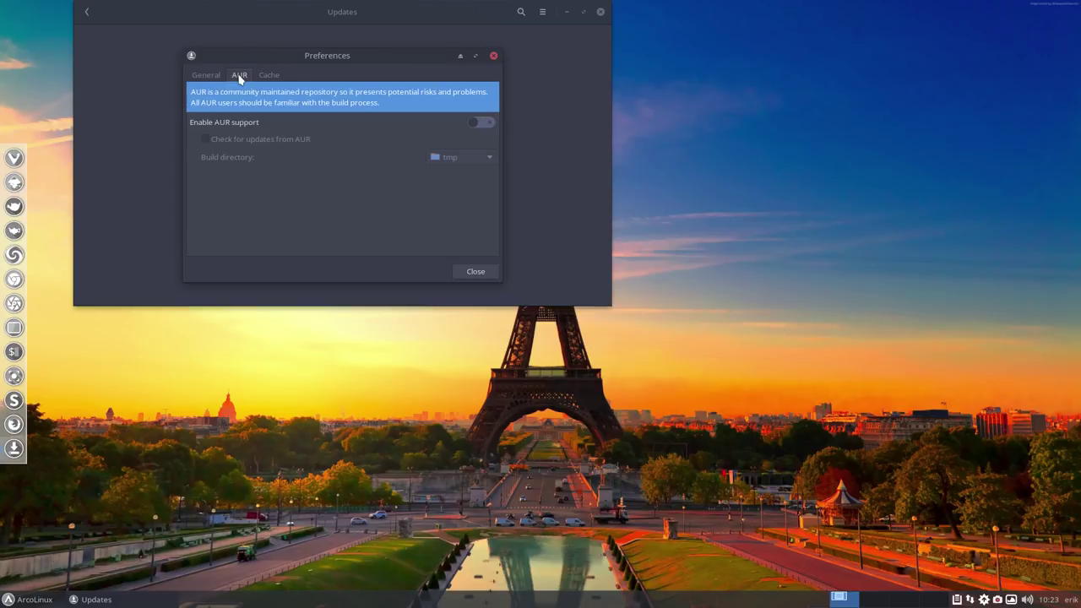
click(488, 122)
click(299, 140)
click(475, 272)
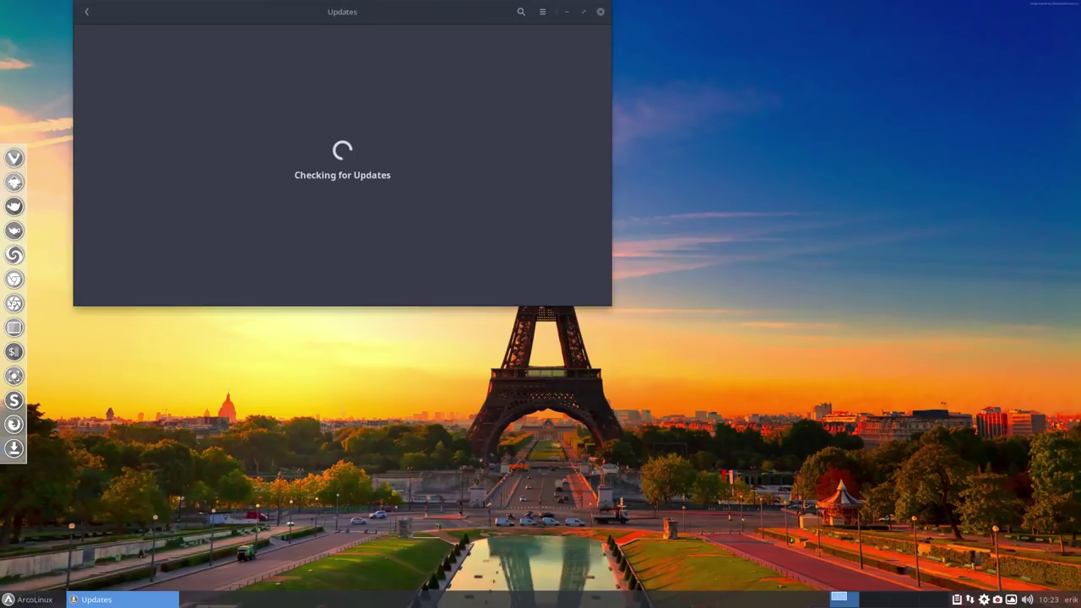
Apply all the listed AUR updates, commit the transaction, and move the updater window aside
drag(343, 12, 500, 135)
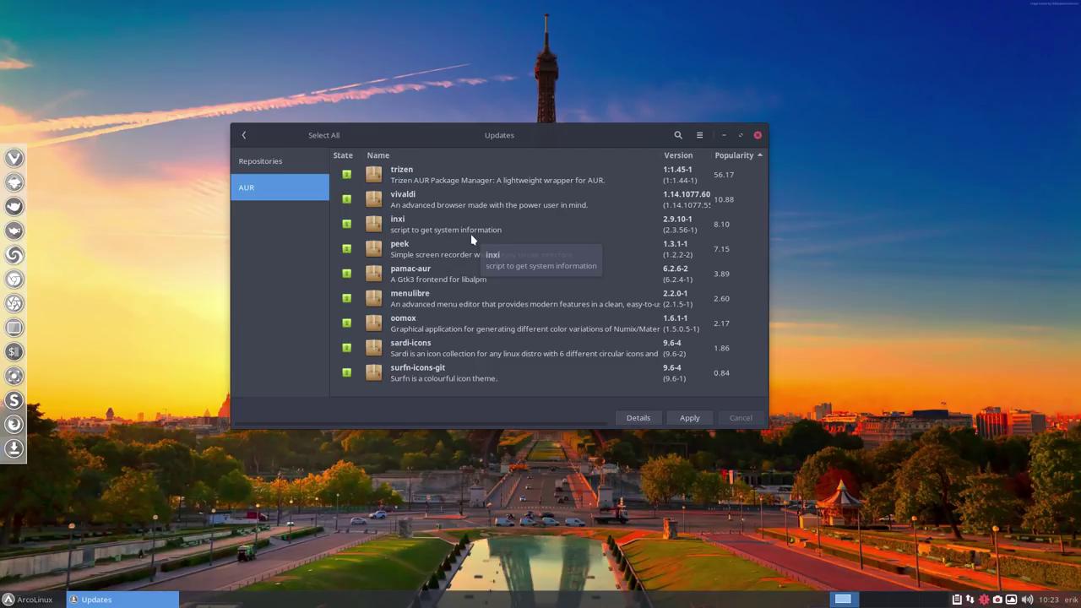
click(418, 352)
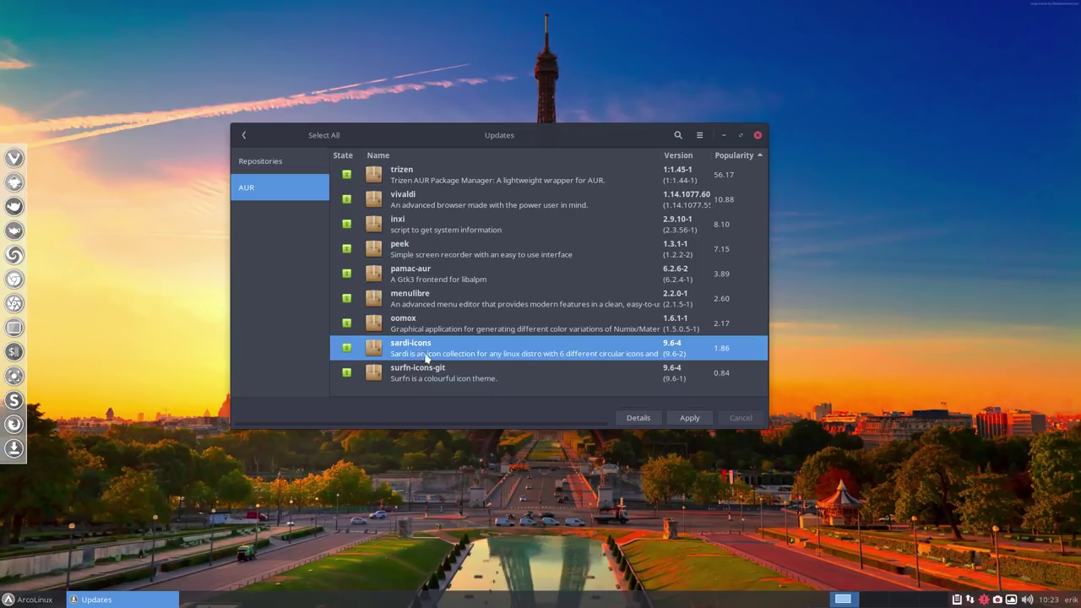
click(411, 377)
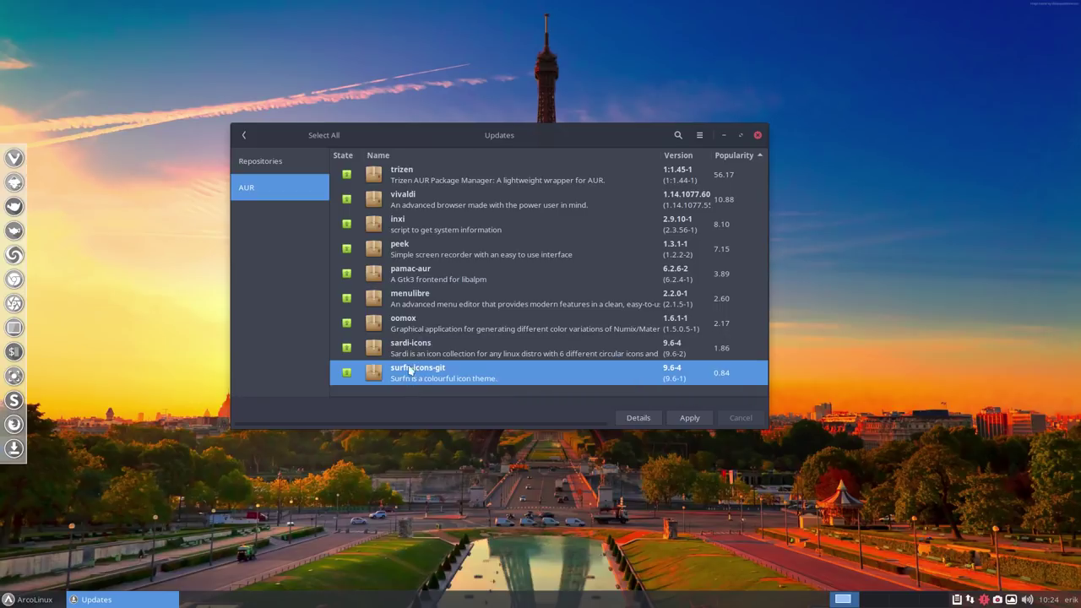
click(688, 419)
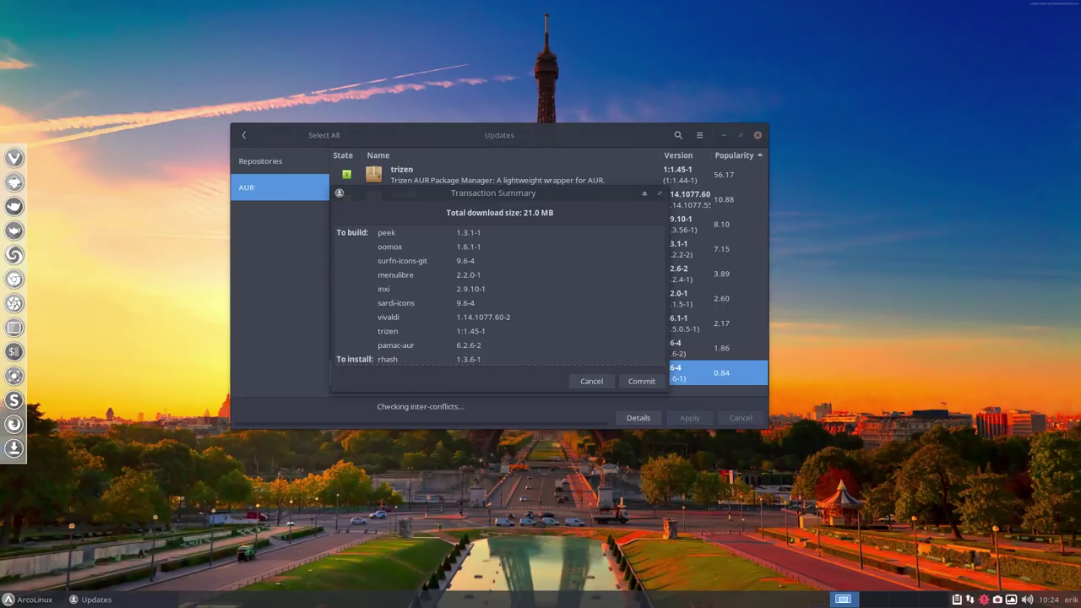
click(634, 382)
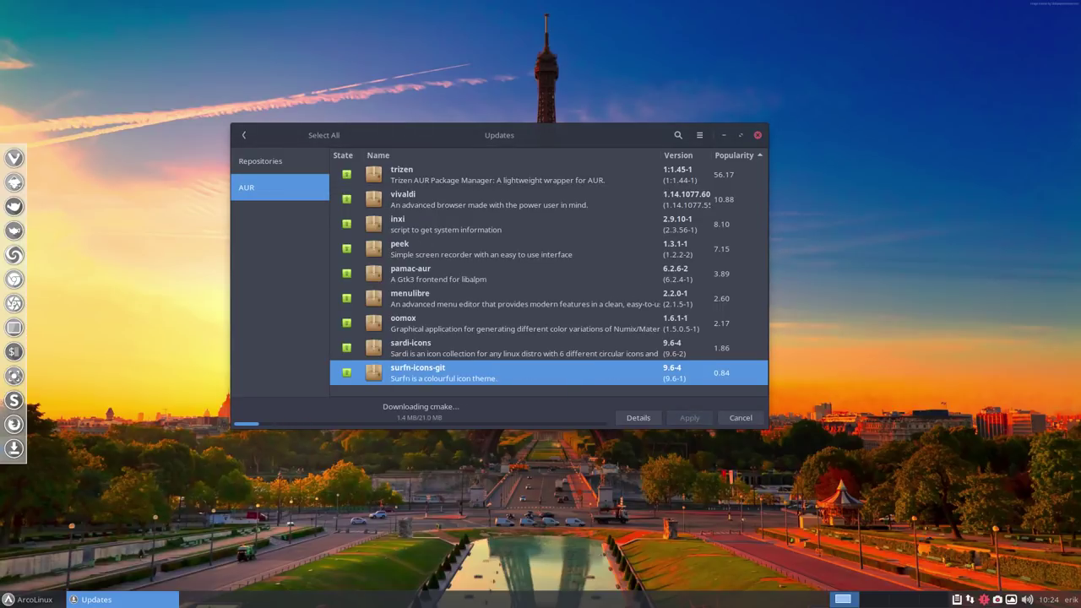
drag(507, 134, 819, 33)
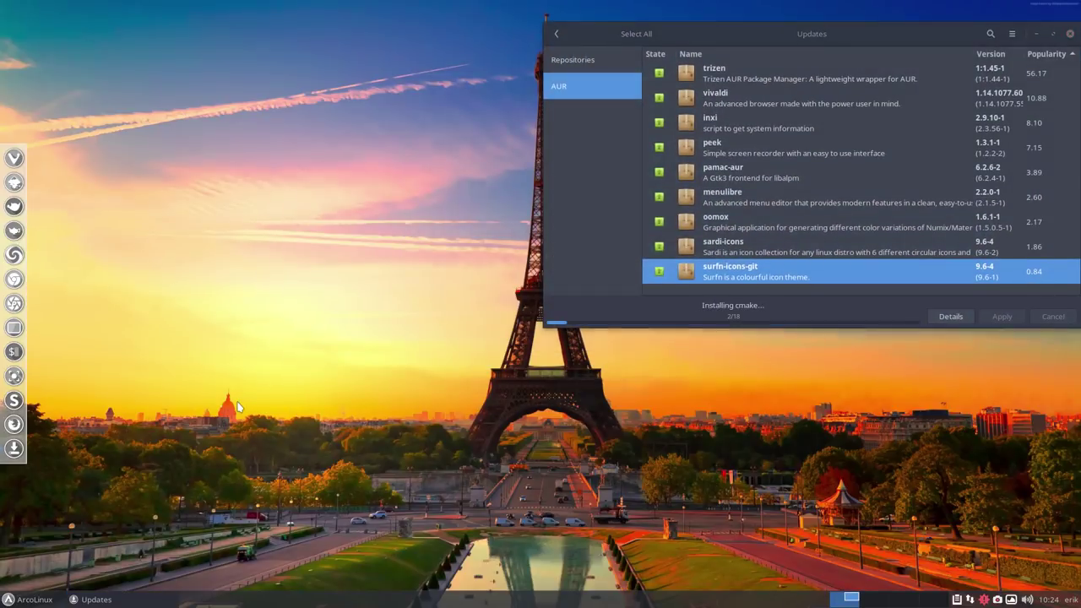
Open a terminal, list the defined shell aliases, and highlight the pksyua alias
key(ctrl+alt+Return)
text(pksua)
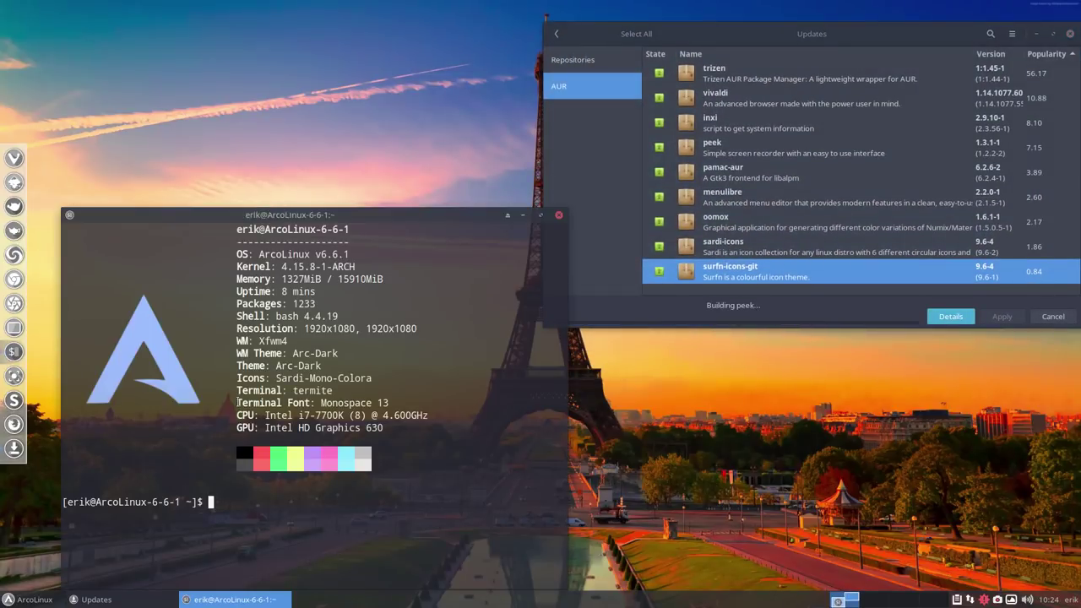
key(BackSpace)
text(y)
key(BackSpace)
key(BackSpace)
key(BackSpace)
key(BackSpace)
key(BackSpace)
text(alias)
key(Return)
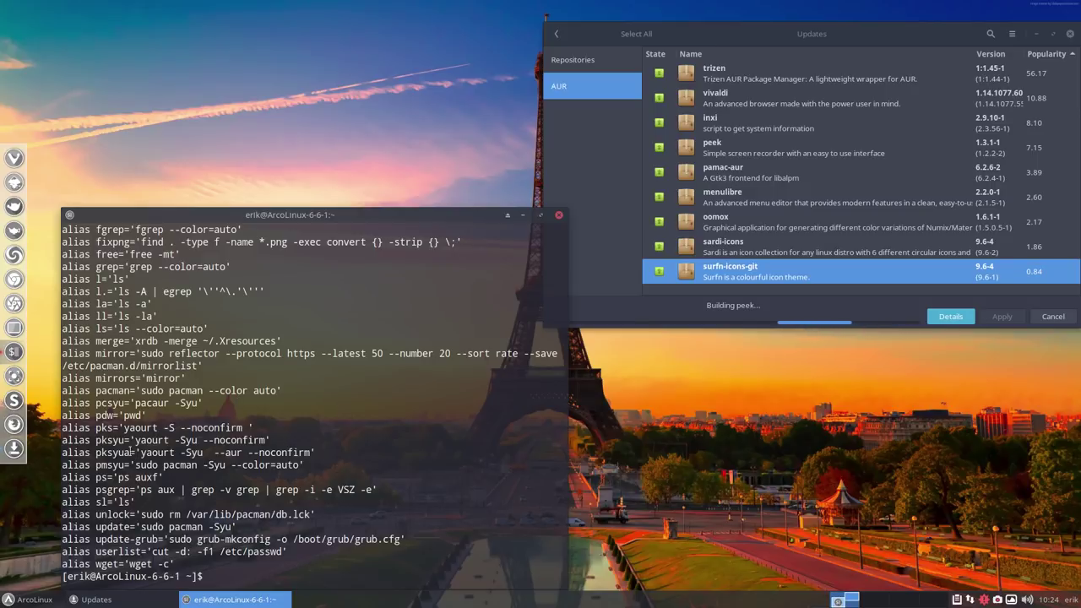
drag(130, 453, 62, 453)
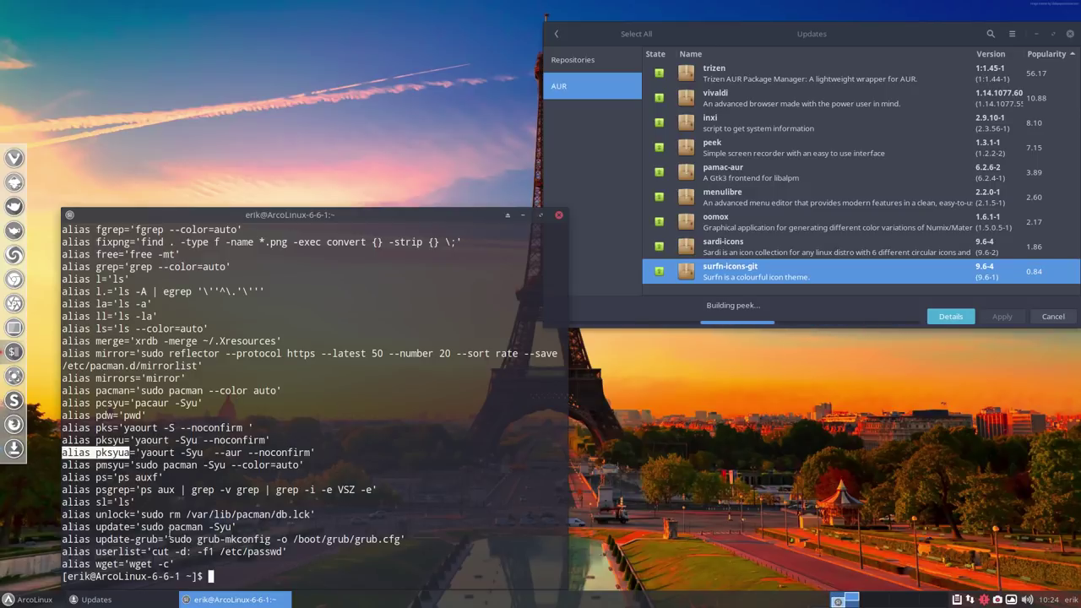
Try to run the AUR upgrade with "pksyua" while the updater is building, entering the account password
click(237, 575)
text(pksyua)
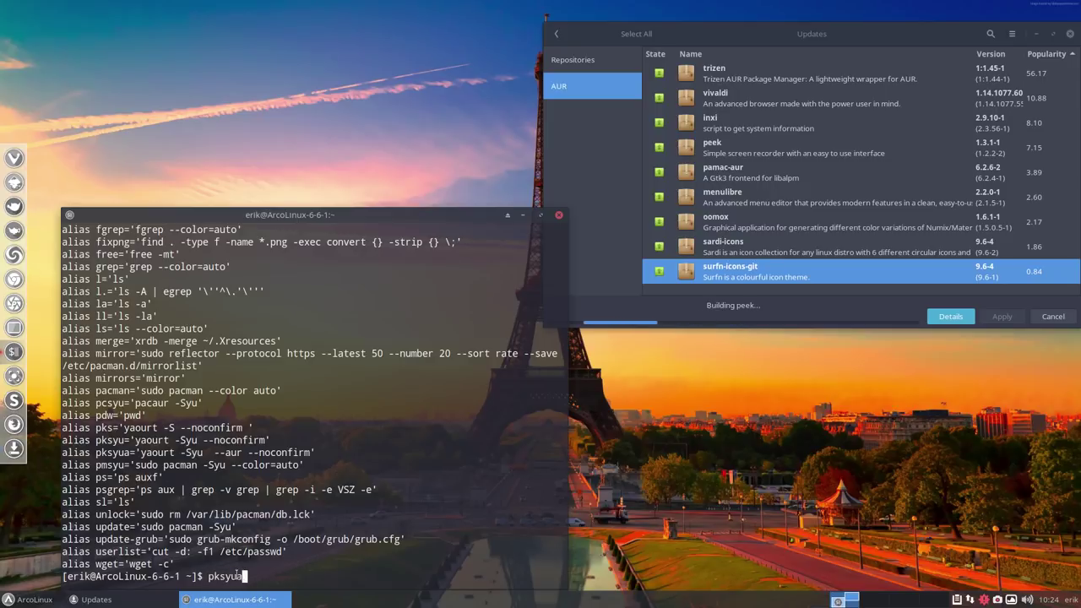
key(Return)
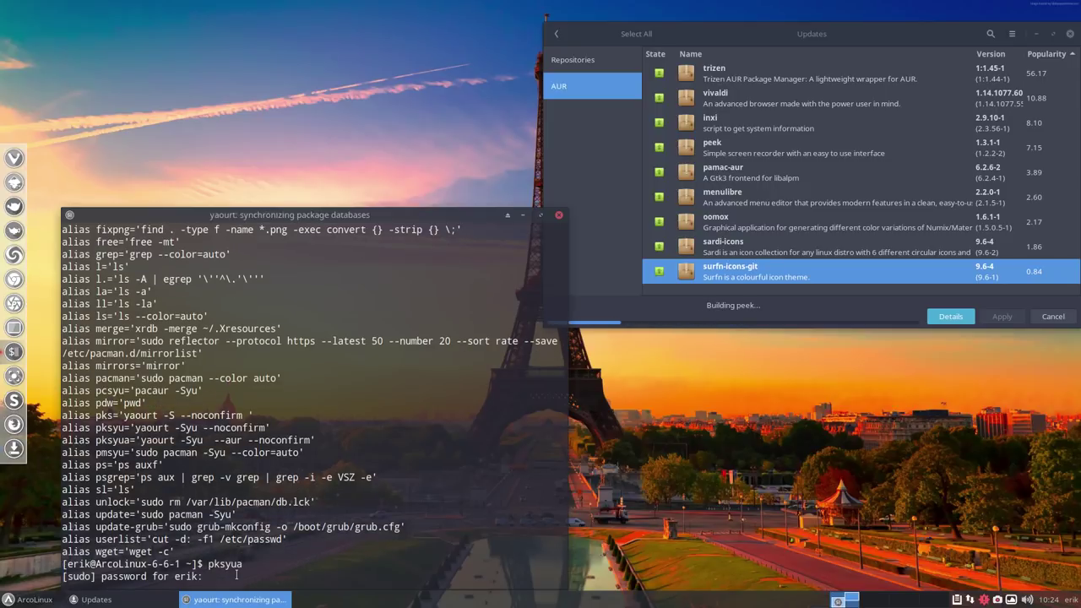
key(Return)
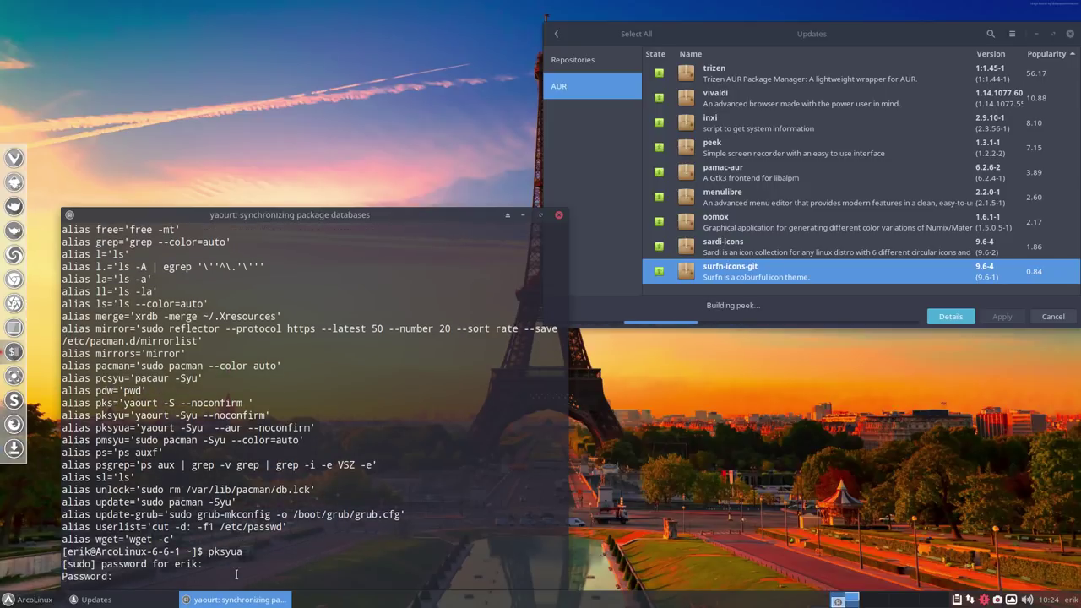
key(Return)
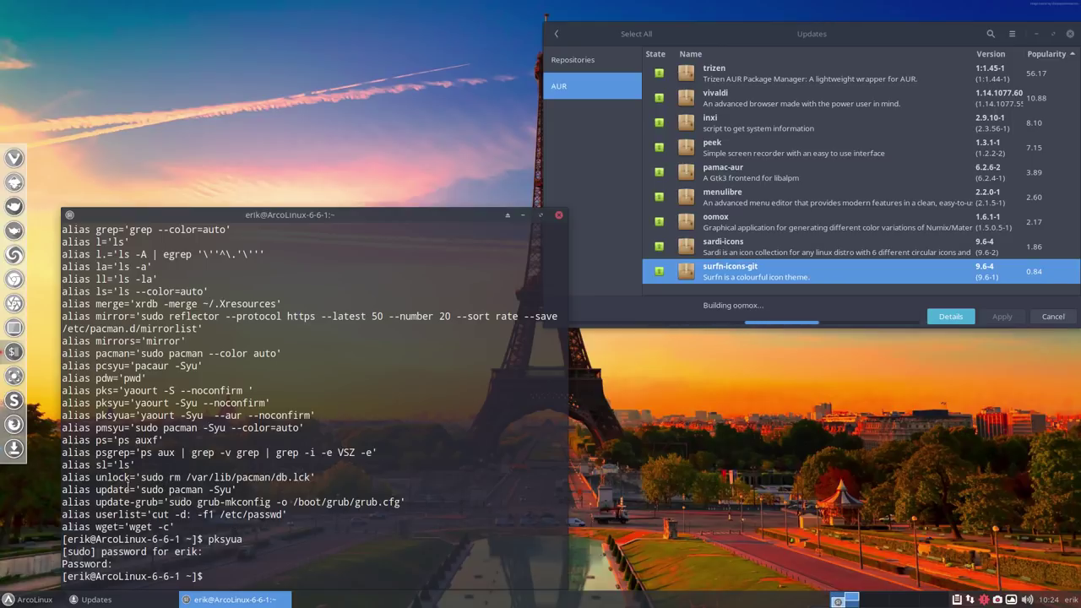
Highlight the full pksyua alias, check the updater's build output and remaining AUR updates, and close the updater
double_click(325, 414)
drag(298, 415, 53, 413)
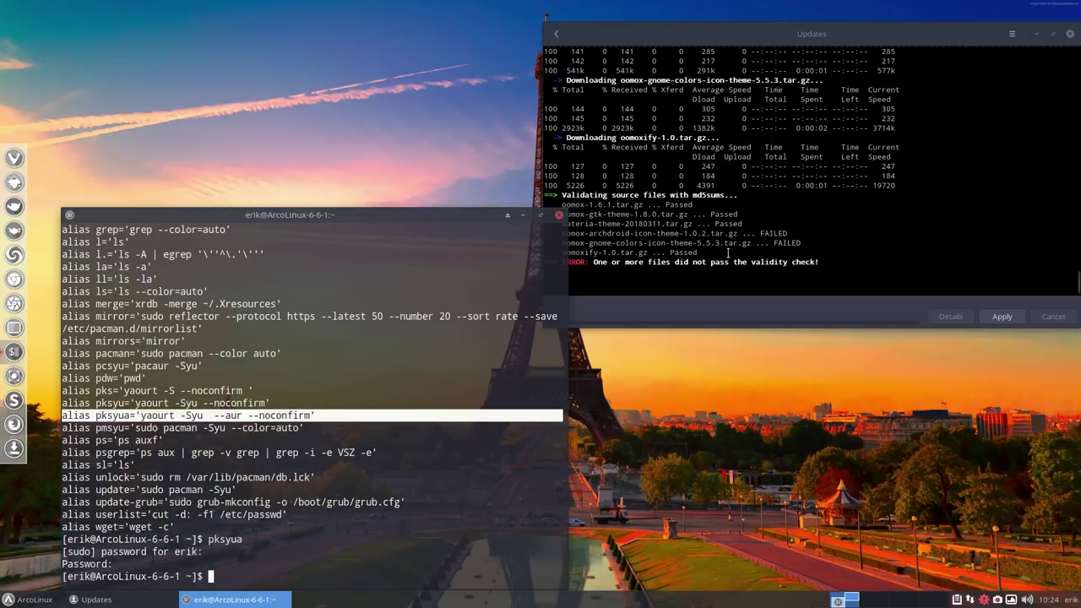
click(647, 252)
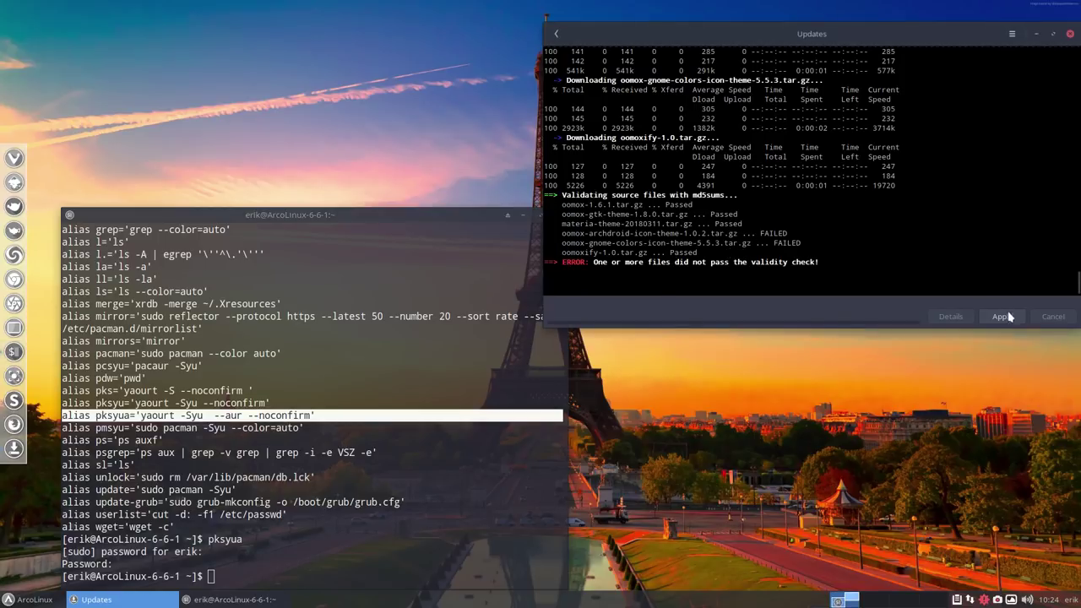
click(558, 34)
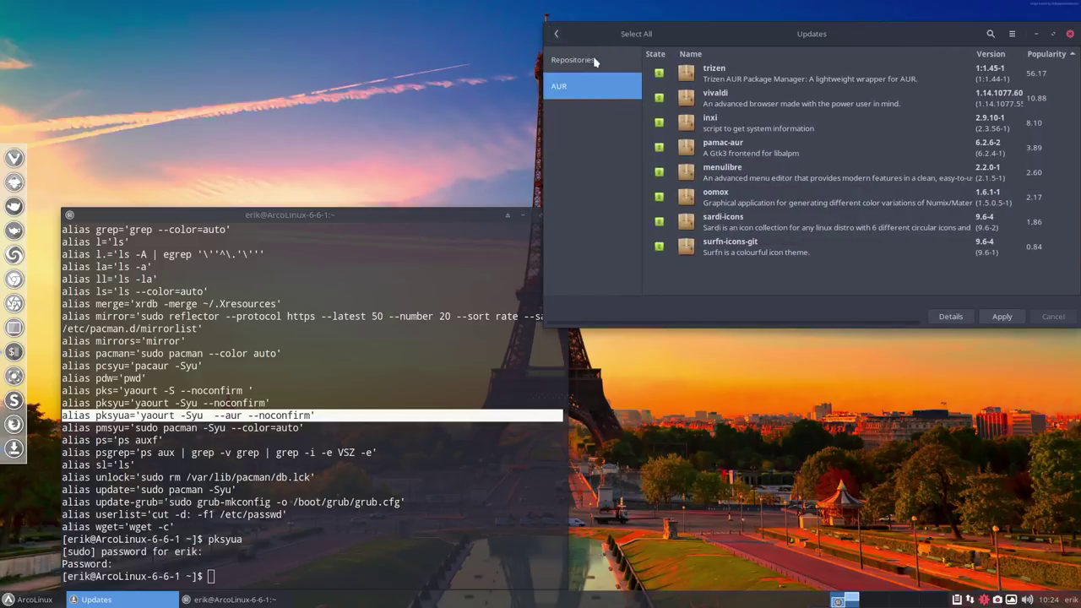
click(1069, 34)
Move the terminal to the middle of the desktop and run "pksyua", authenticating with the account password
drag(384, 220, 619, 46)
click(508, 381)
text(pksyua)
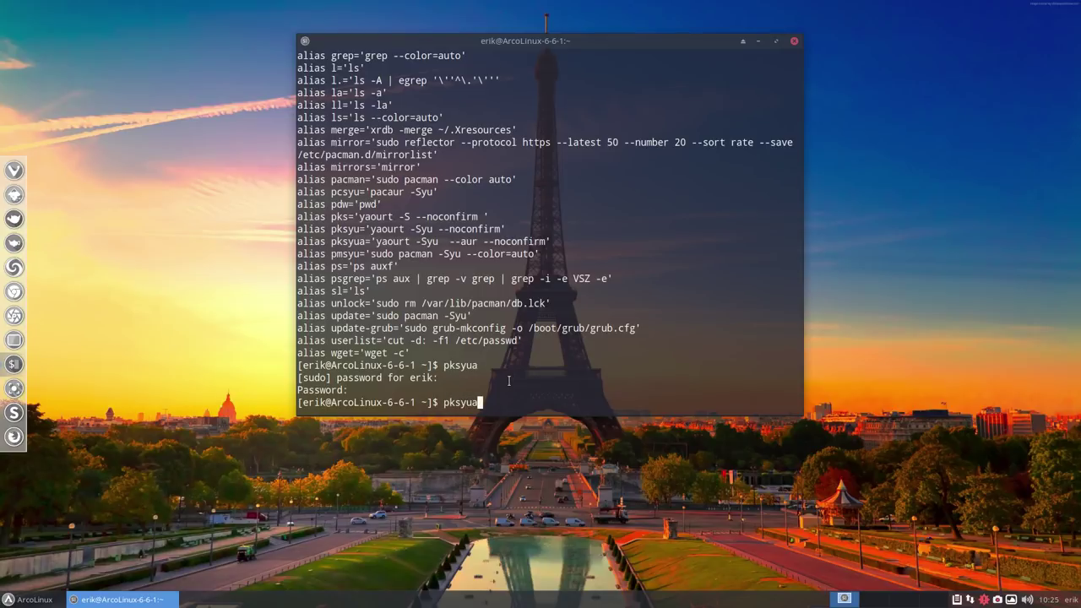
key(Return)
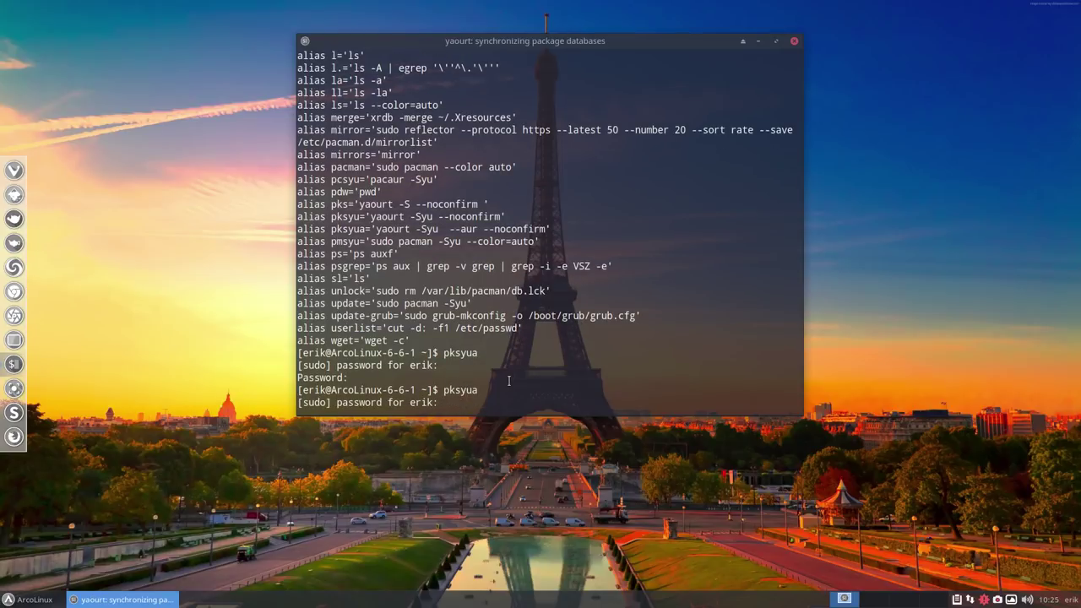
key(Return)
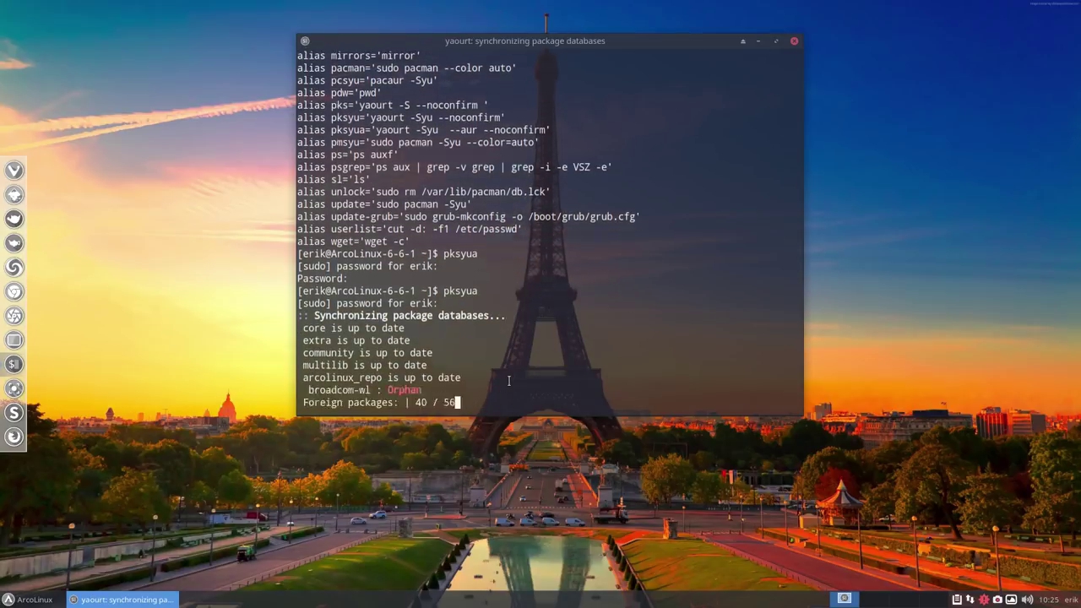
Review yaourt's list of package upgrades, highlighting entries such as inxi, and follow the oomox build output
scroll(422, 317, up, 8)
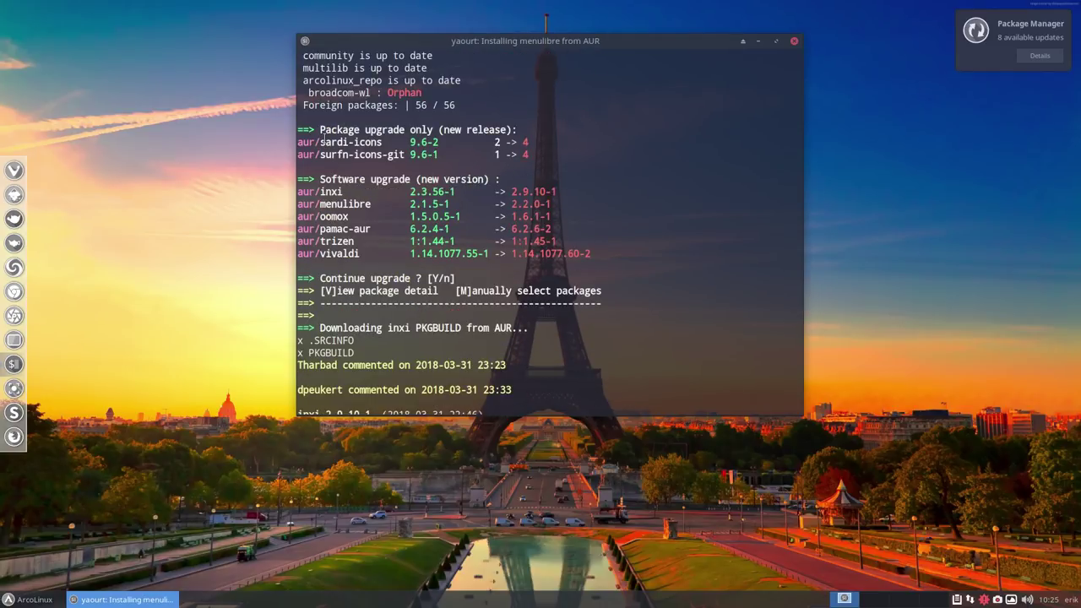
mouse_move(317, 141)
mouse_down()
mouse_move(384, 142)
mouse_move(322, 154)
mouse_up()
click(322, 155)
drag(318, 192, 353, 193)
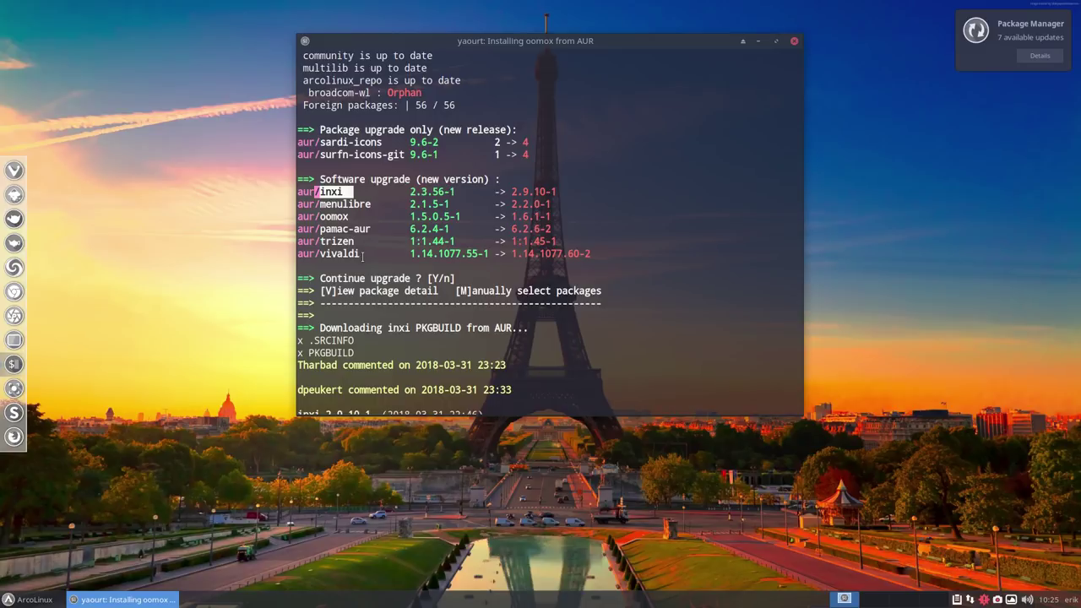
drag(299, 216, 352, 217)
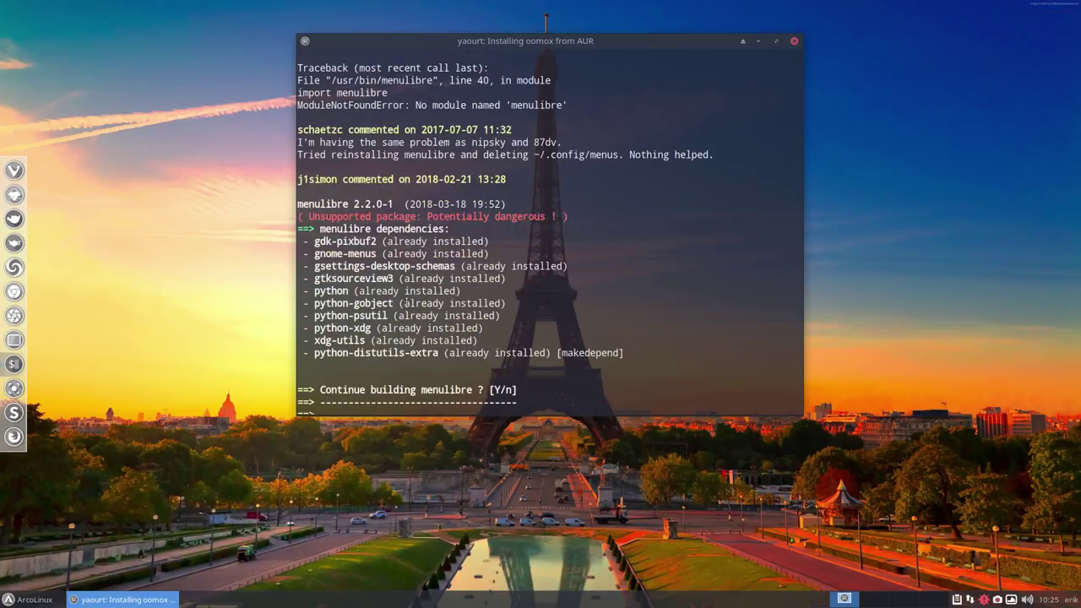
key(Return)
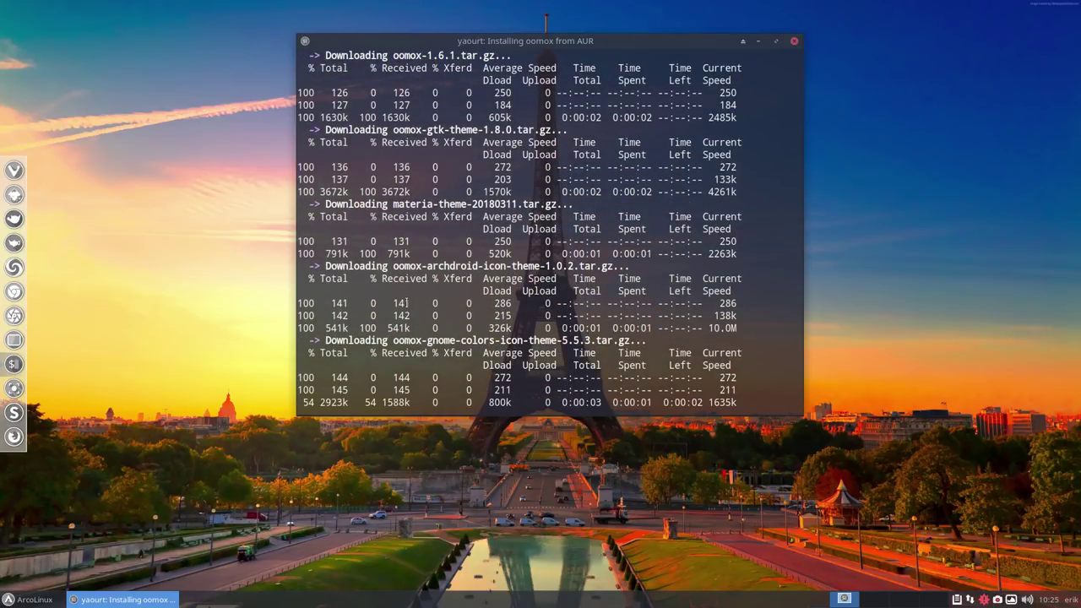
key(Return)
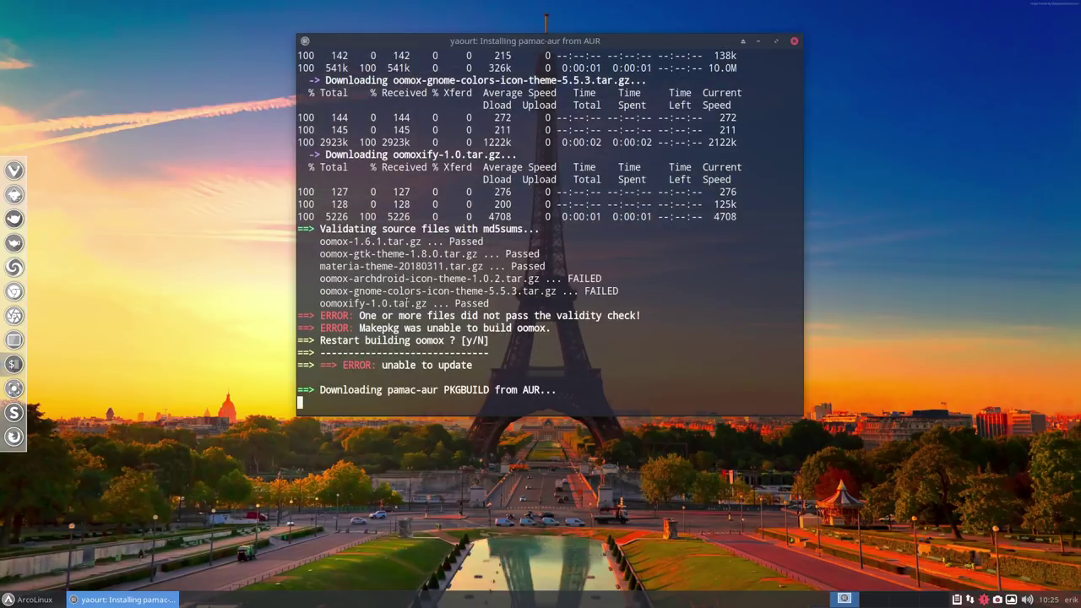
key(Return)
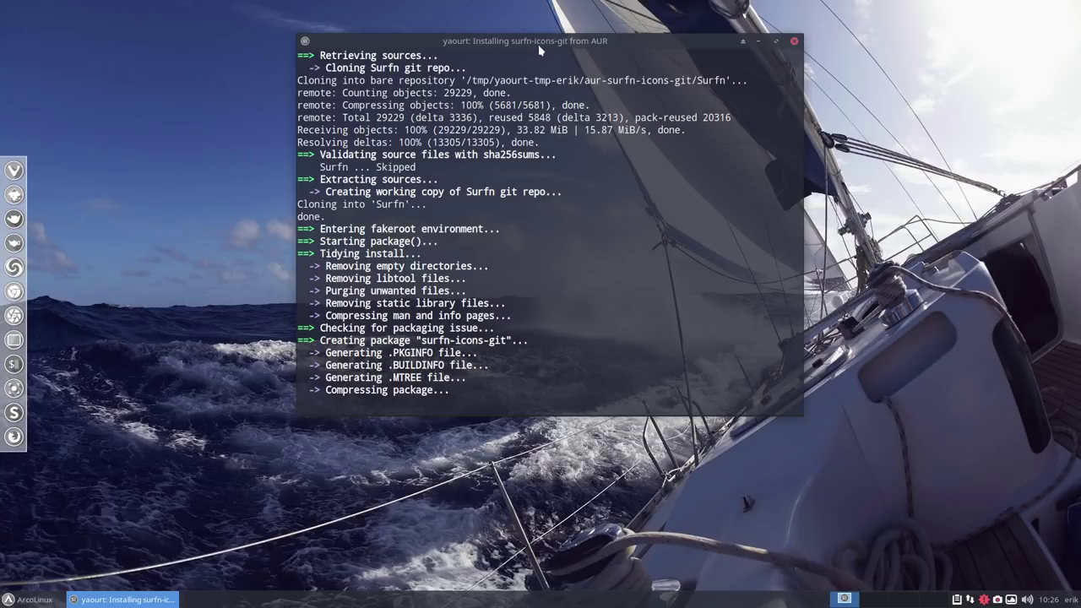
drag(545, 41, 794, 18)
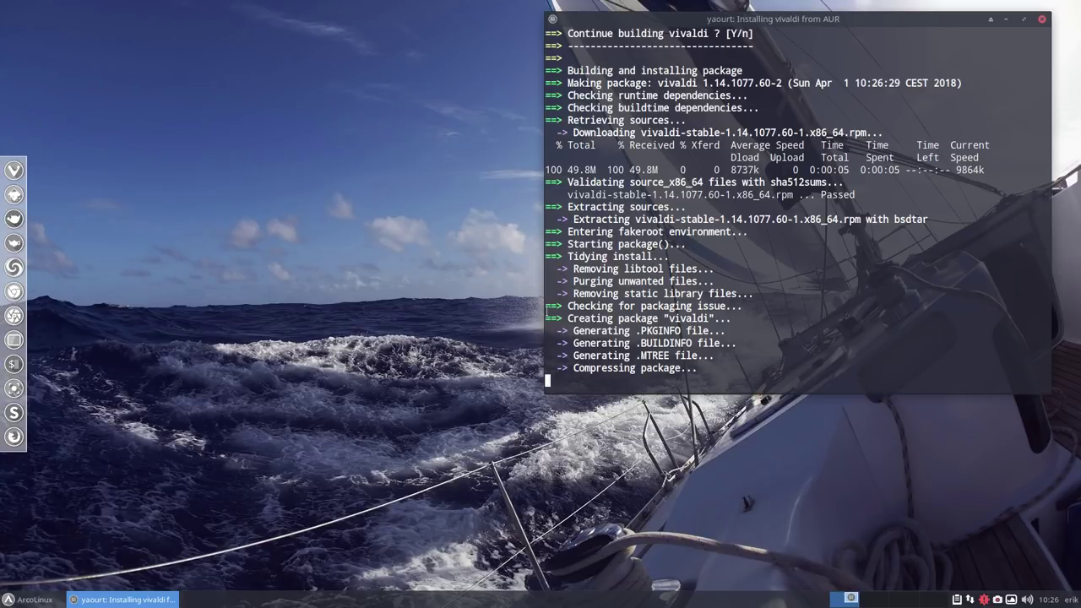
drag(810, 16, 661, 497)
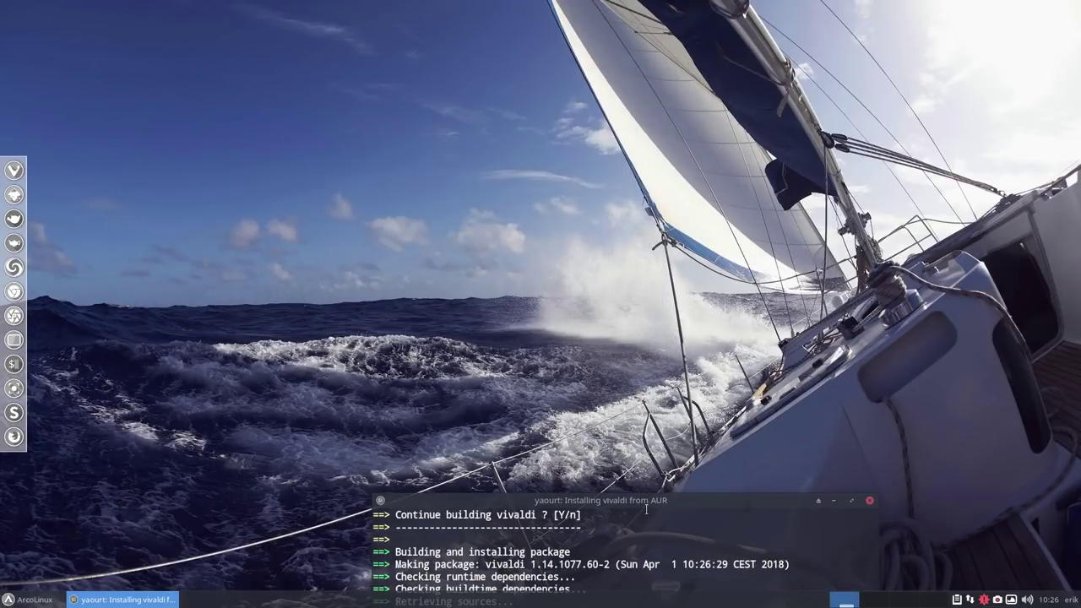
drag(651, 507, 379, 76)
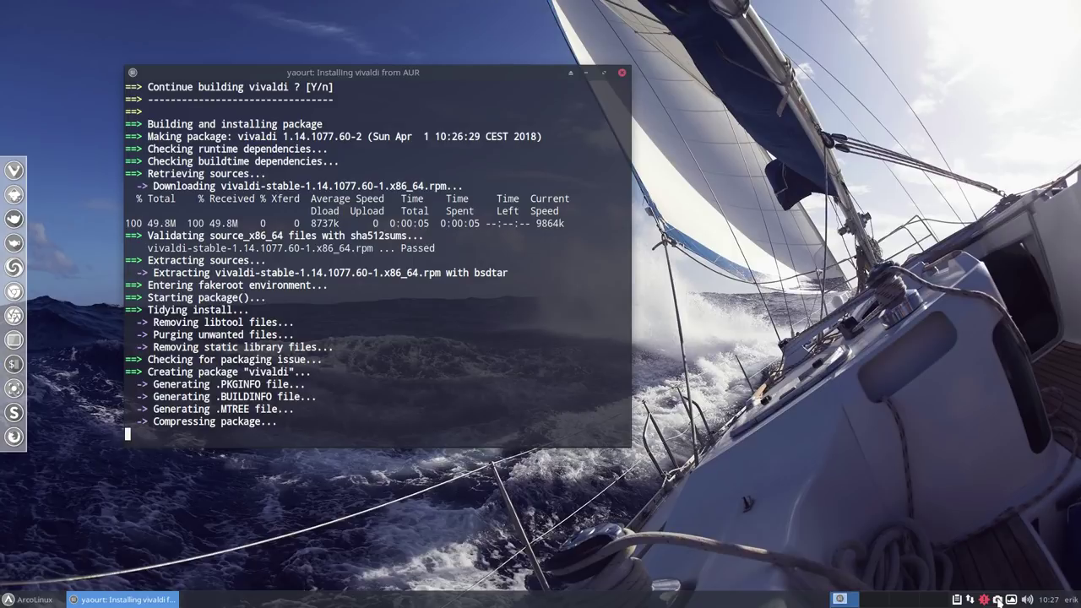
right_click(997, 599)
click(994, 517)
drag(386, 272, 420, 273)
click(423, 272)
click(997, 600)
click(1010, 515)
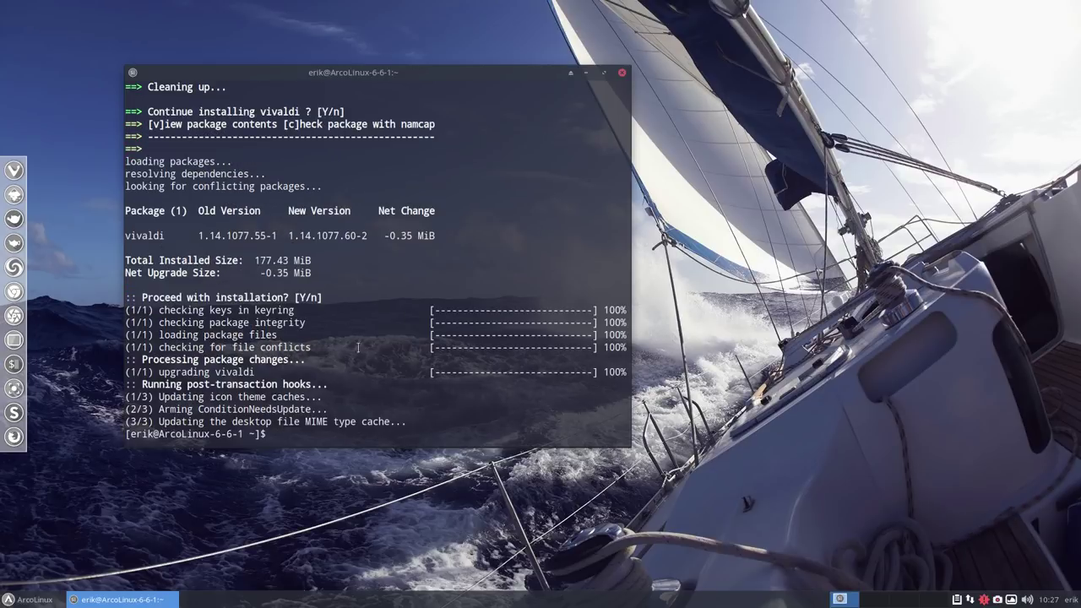
Run "pksyua" again and examine the source file validation output for inxi and oomox
text(pksyua)
key(Return)
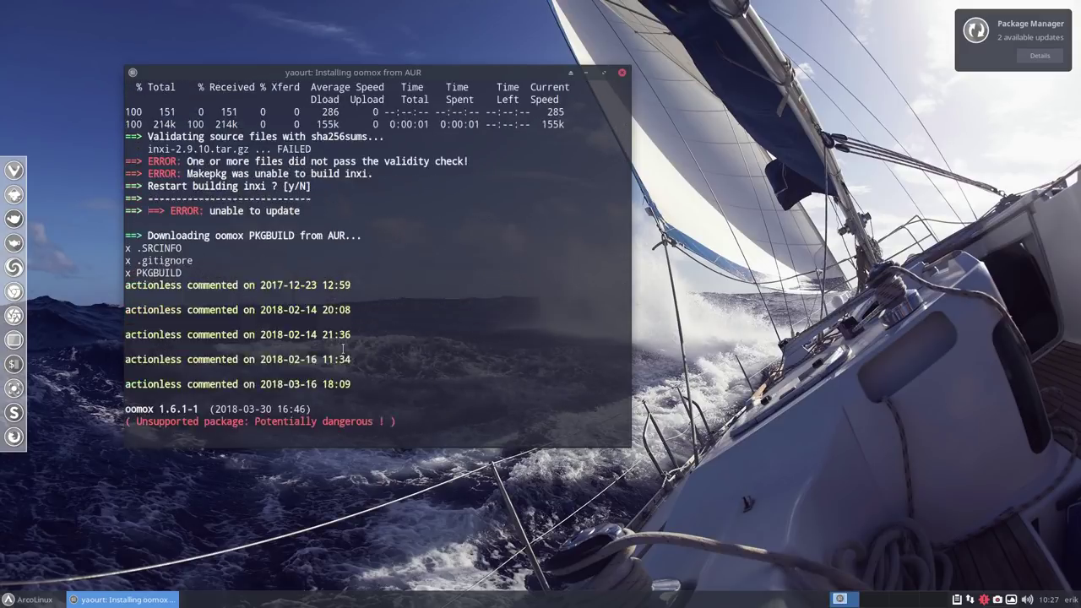
scroll(339, 248, up, 1)
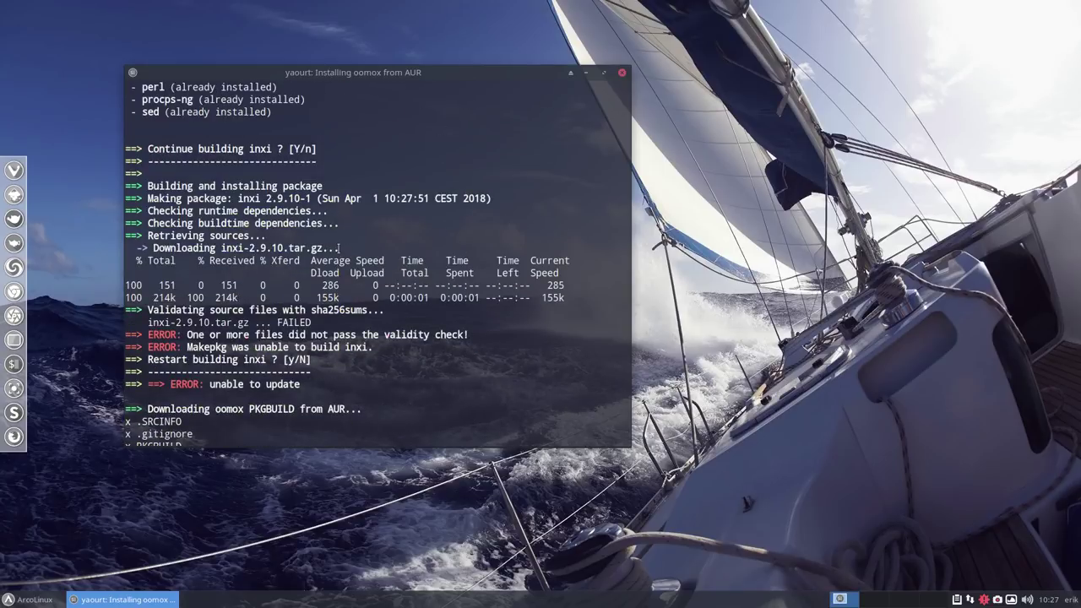
drag(351, 334, 483, 336)
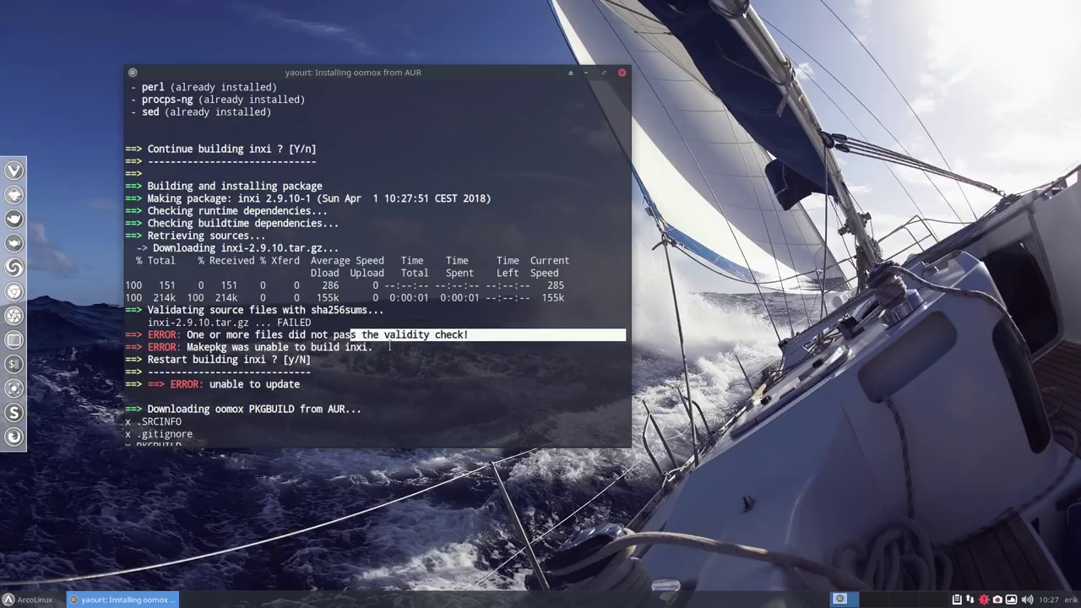
click(189, 311)
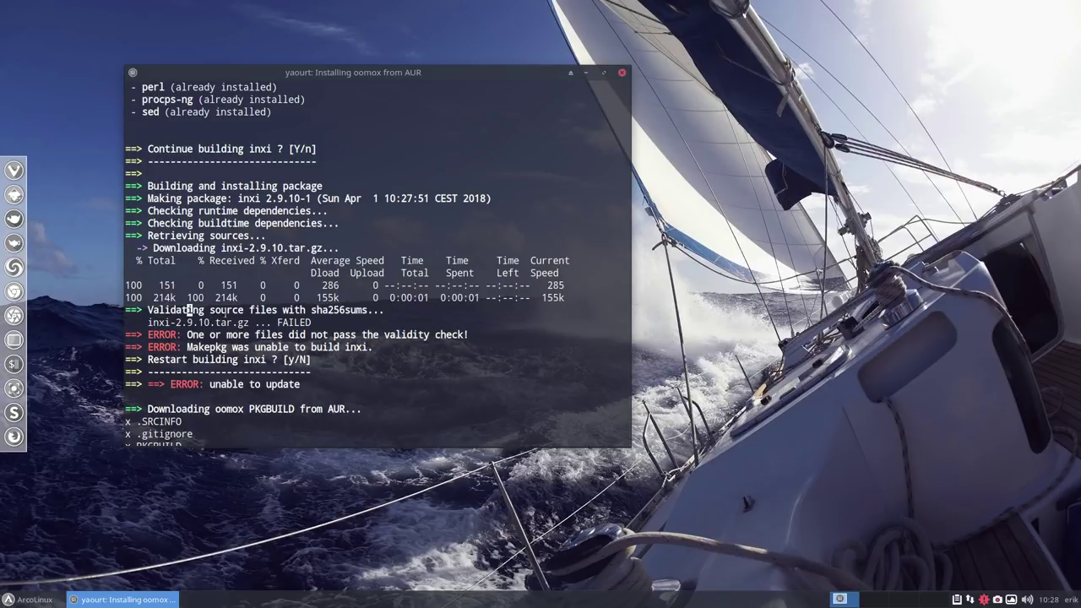
drag(317, 311, 350, 310)
click(372, 310)
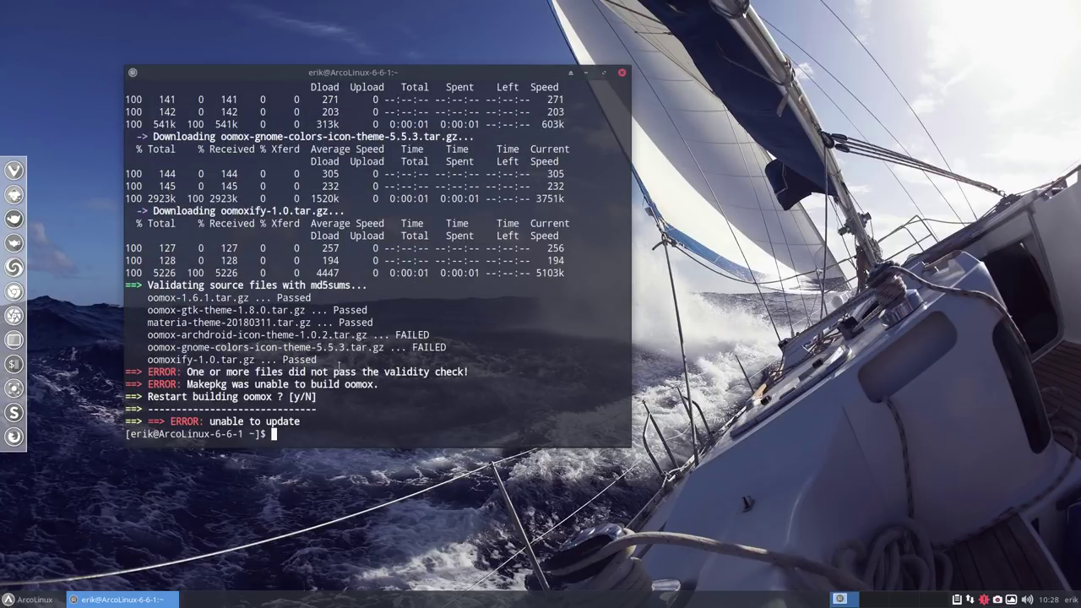
drag(379, 372, 461, 372)
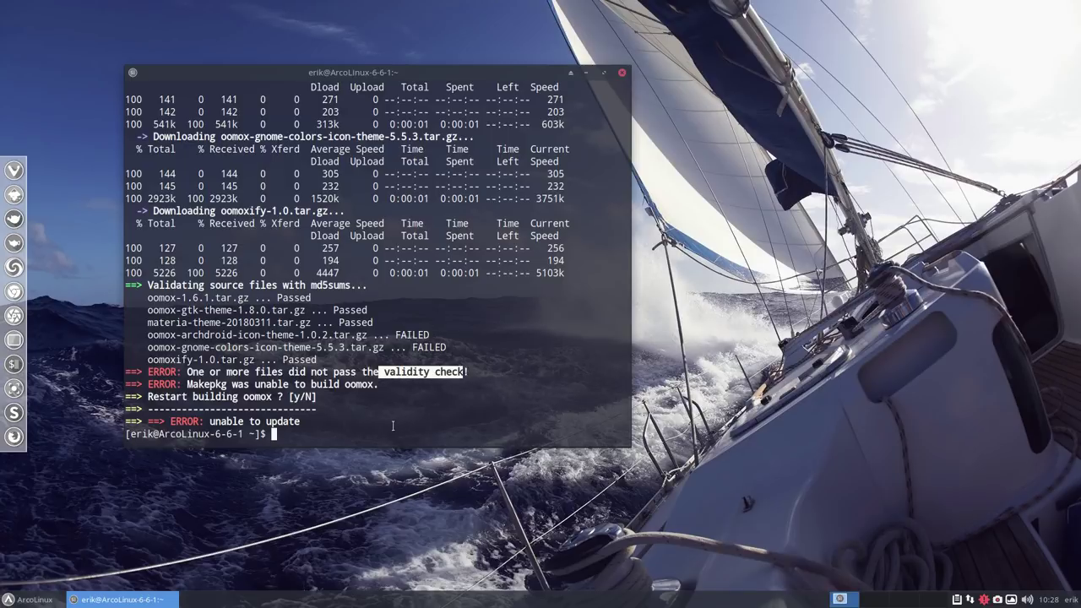
Highlight the two oomox source files that failed validation in the build output, and close the terminal
drag(451, 351, 130, 336)
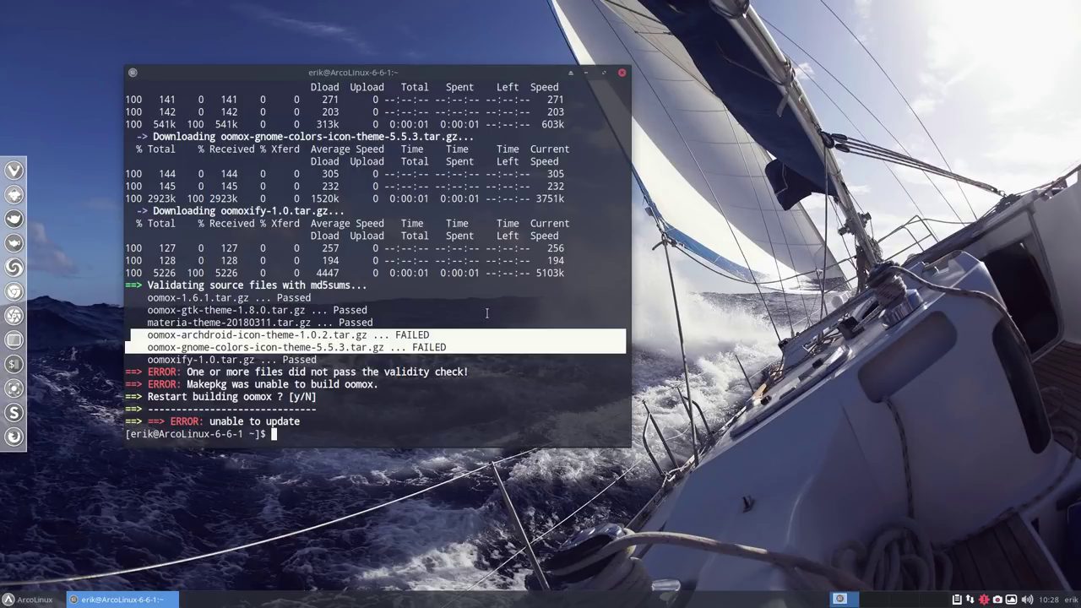
click(622, 74)
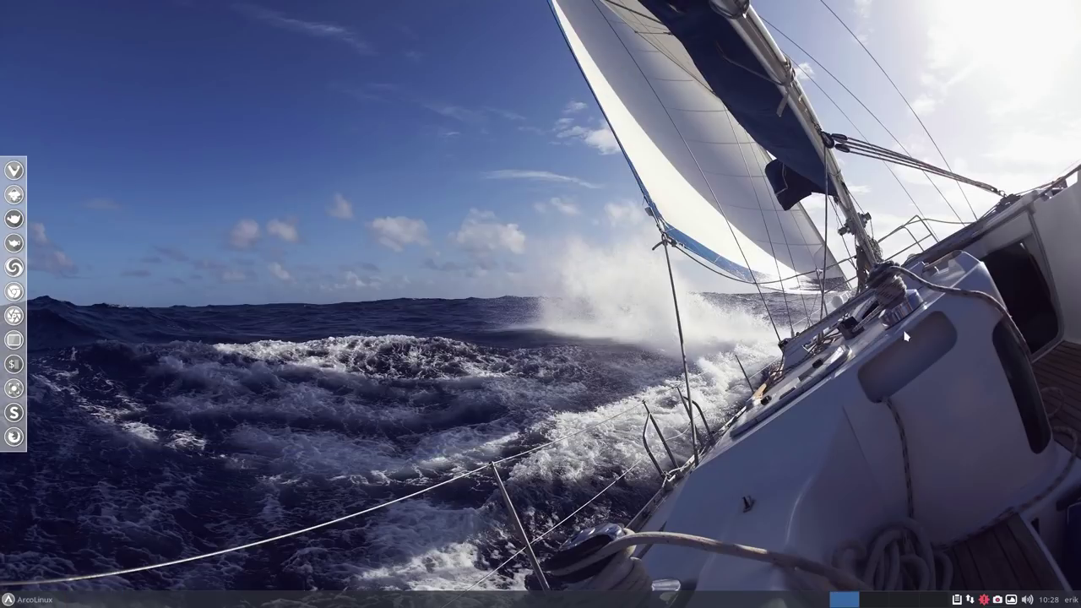
Open the updater from the system tray, check its Repositories and AUR lists, and close it
click(986, 601)
drag(355, 16, 615, 93)
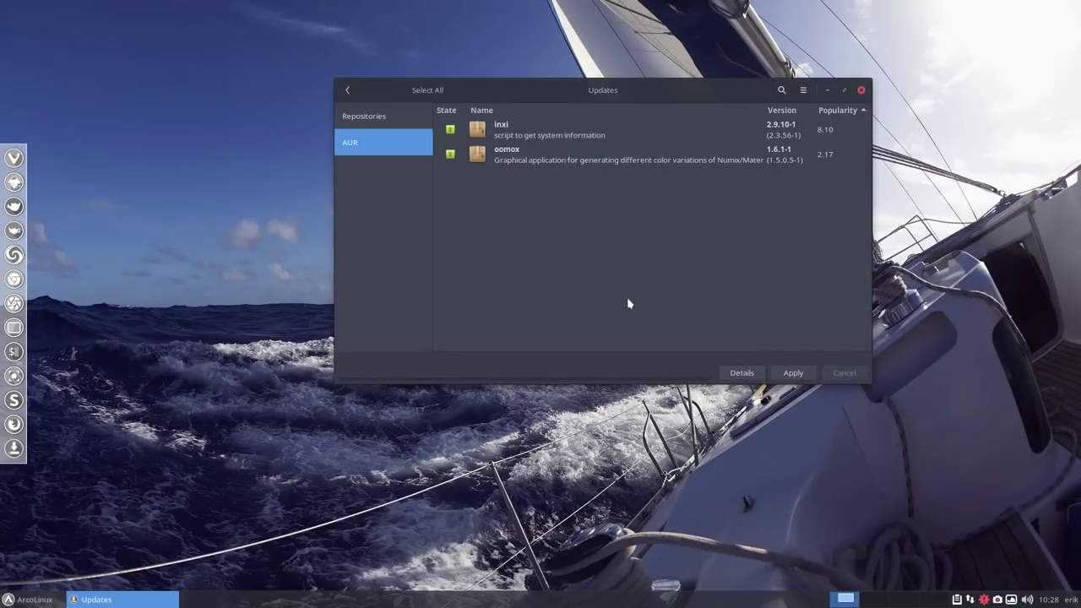
click(373, 115)
click(380, 141)
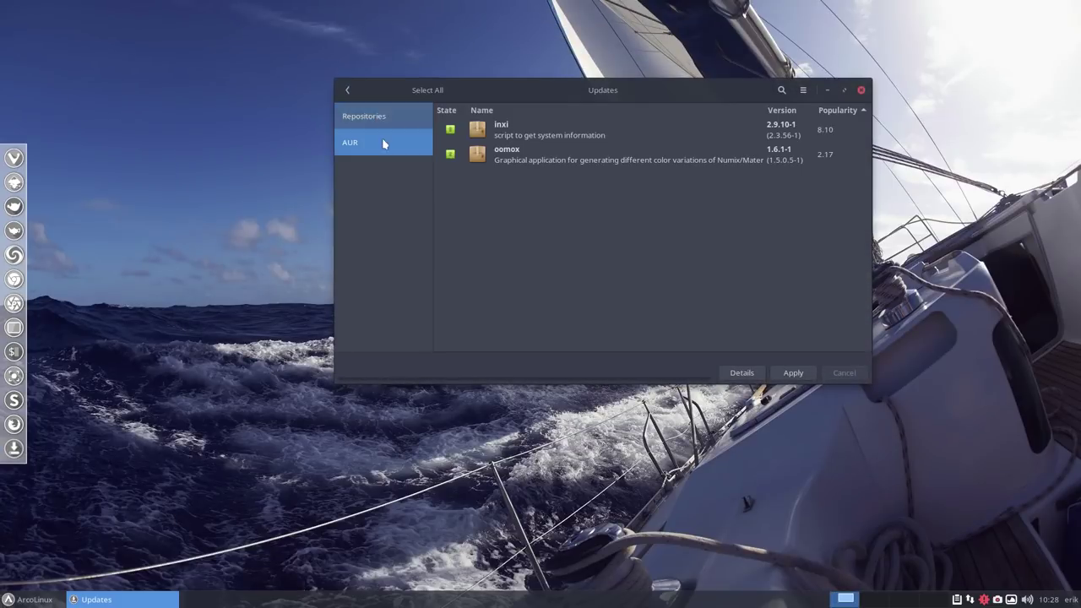
click(860, 89)
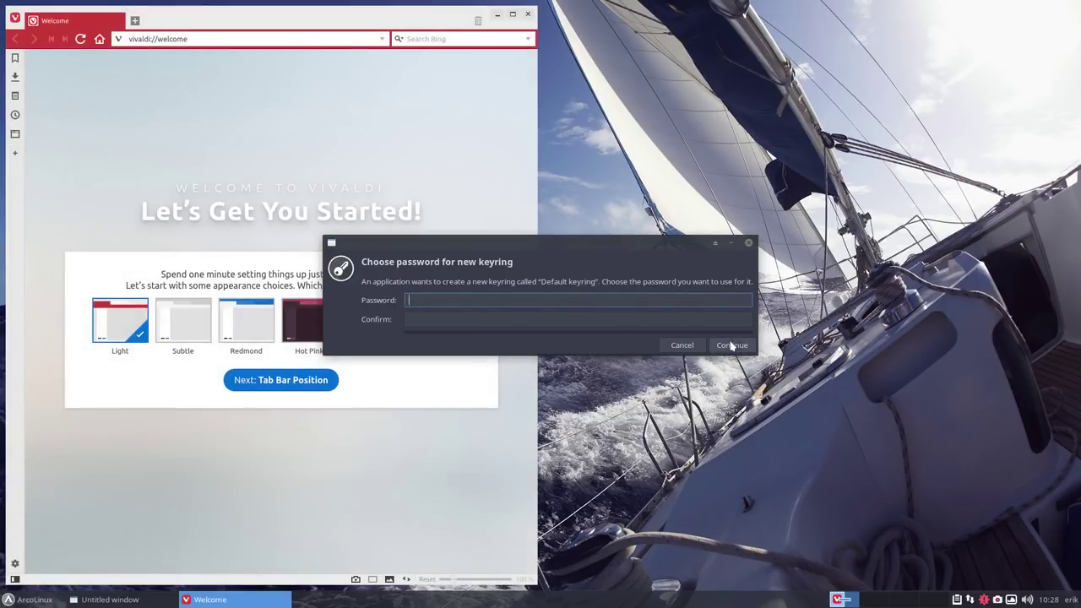
Continue through the new default keyring prompts with the password left blank, and maximize the Vivaldi window
click(731, 343)
click(836, 308)
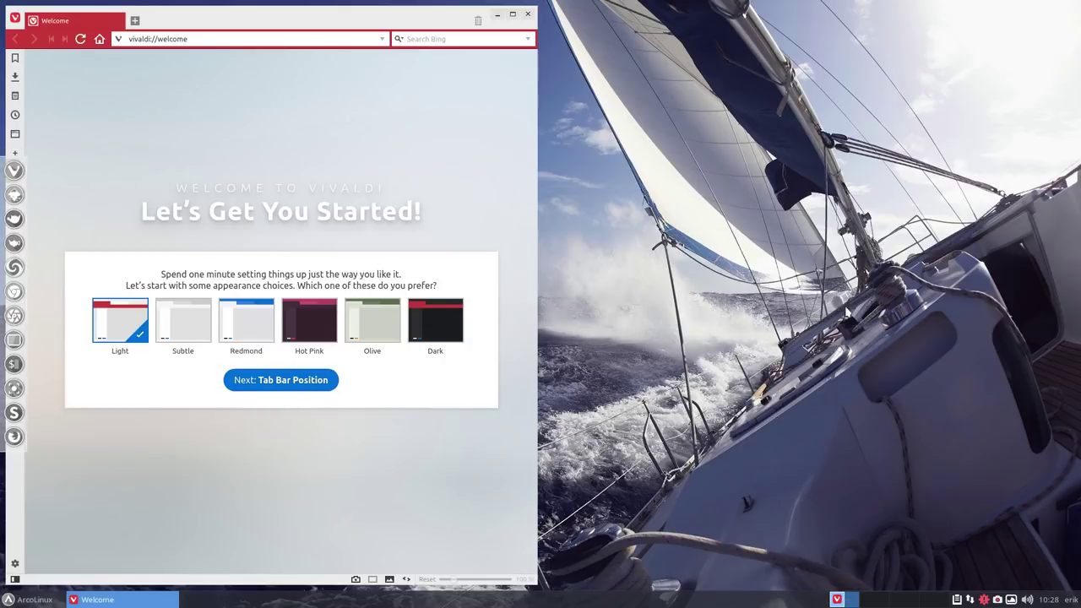
click(513, 16)
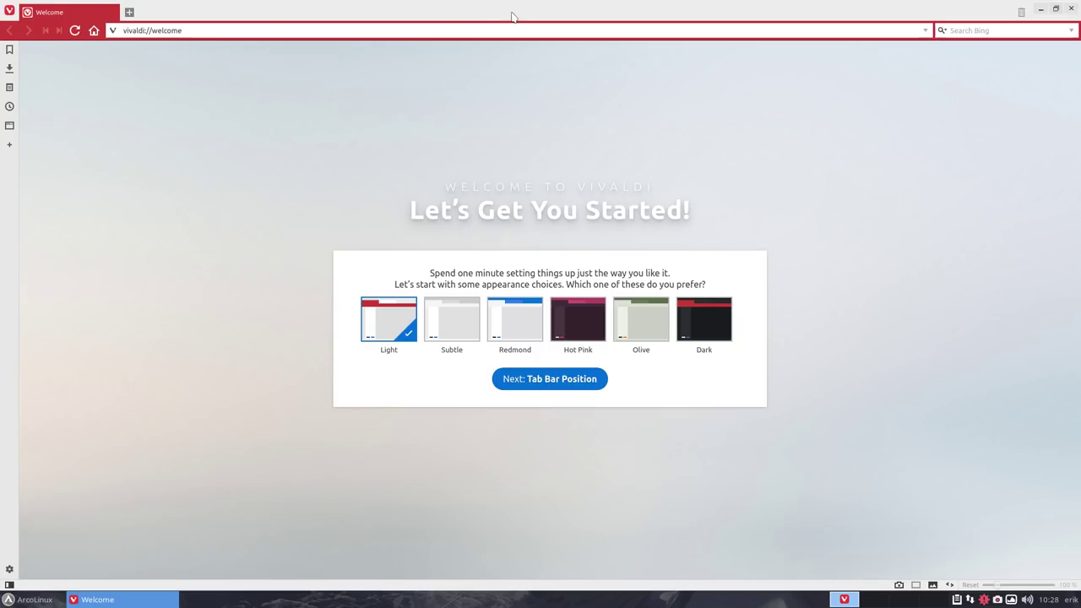
Go to arcolinux.com and open the recent post "Use all your cores during build or installation of packages"
click(218, 31)
text(arcolinux)
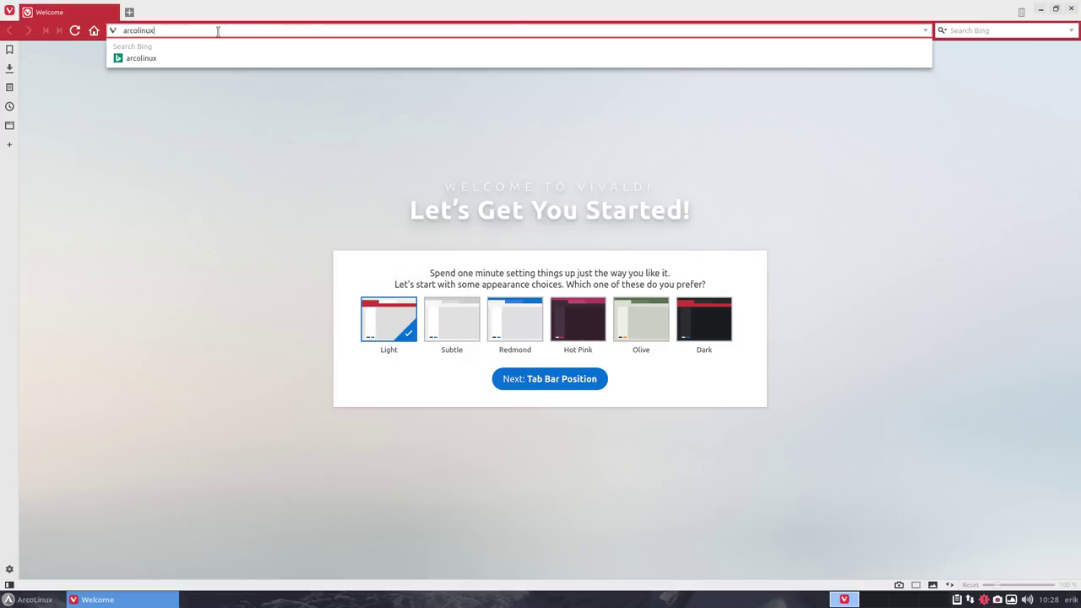
text(.com)
key(Return)
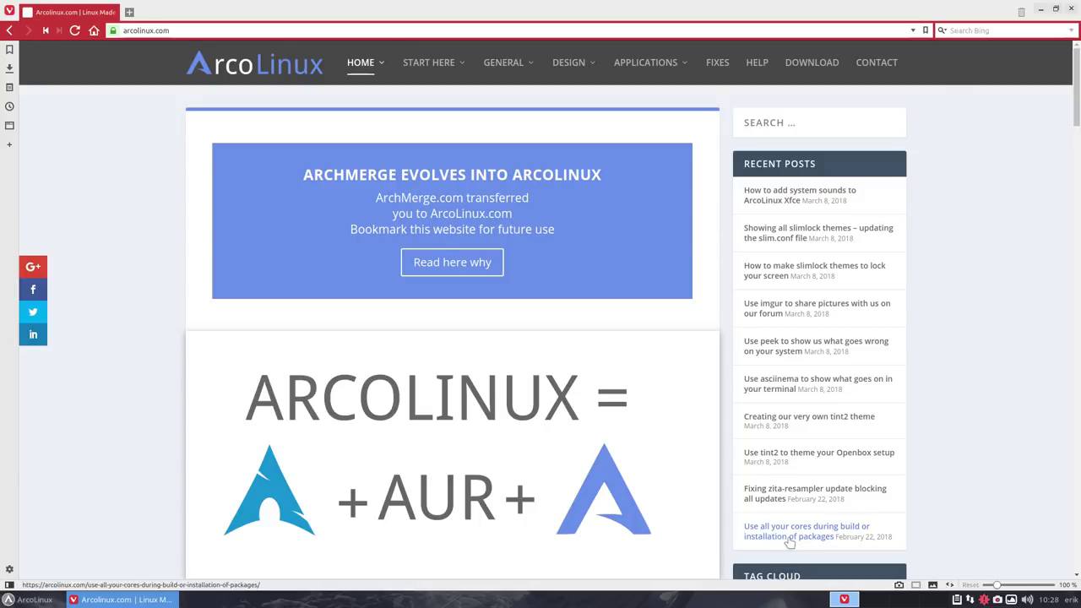
click(788, 538)
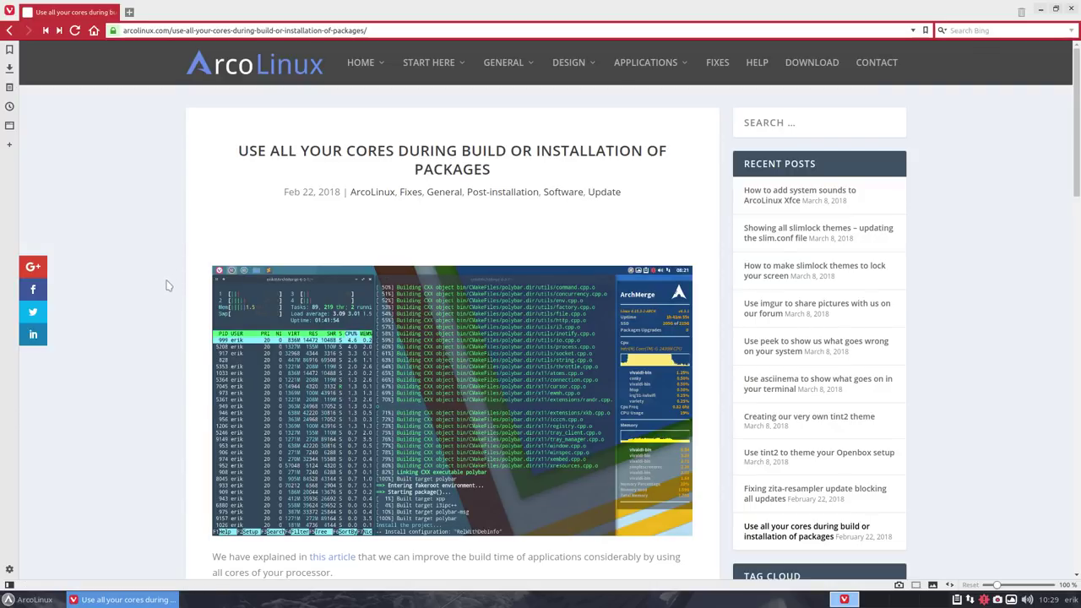
Find the path of the makepkg all-cores script in the article and highlight it for reading
scroll(166, 289, down, 4)
scroll(166, 290, down, 1)
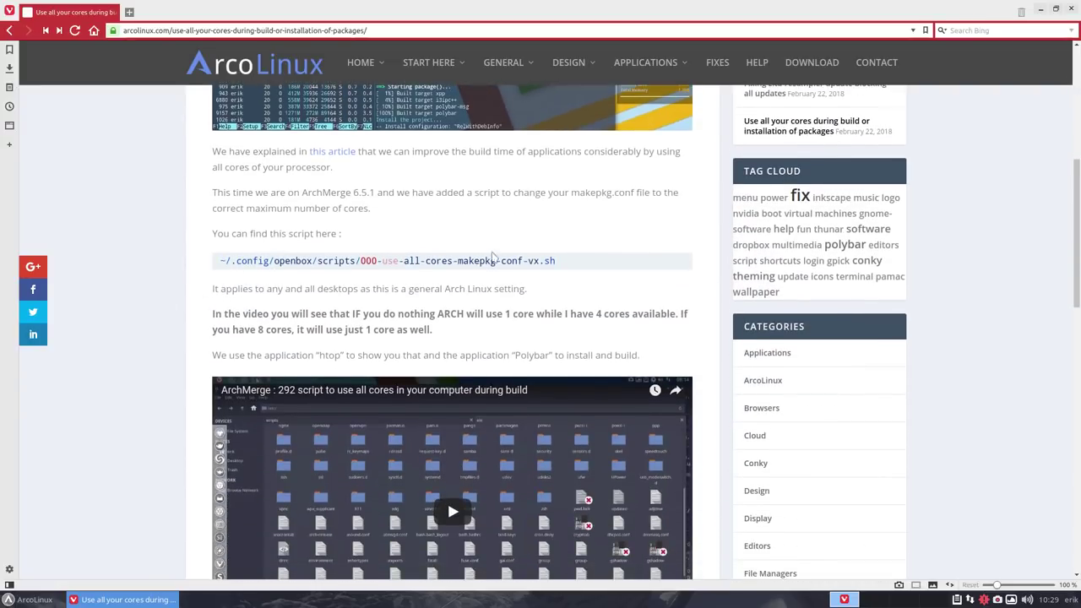
drag(578, 262, 219, 264)
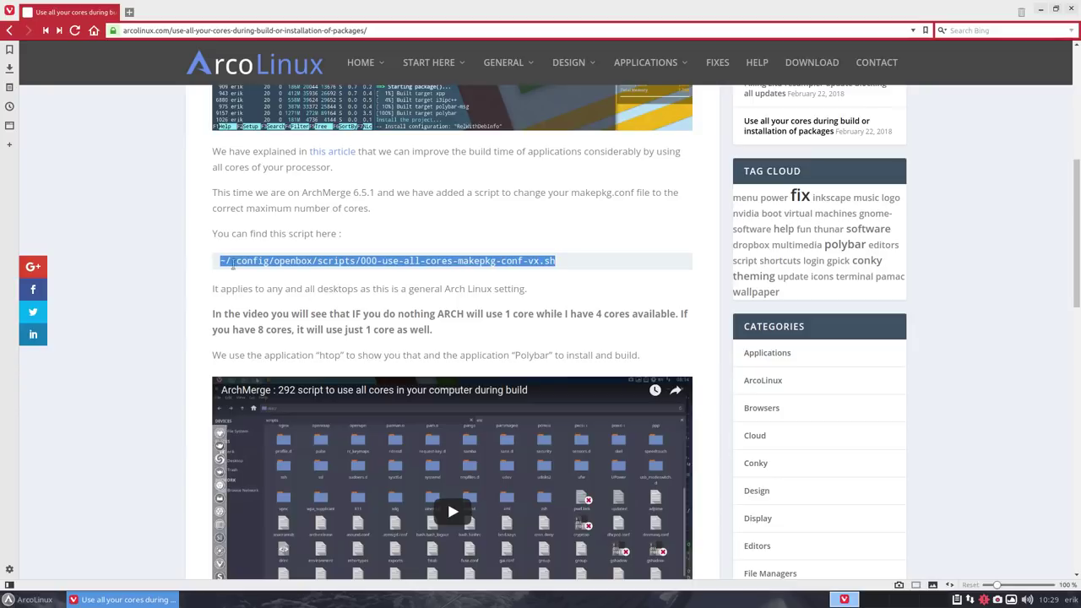
click(222, 262)
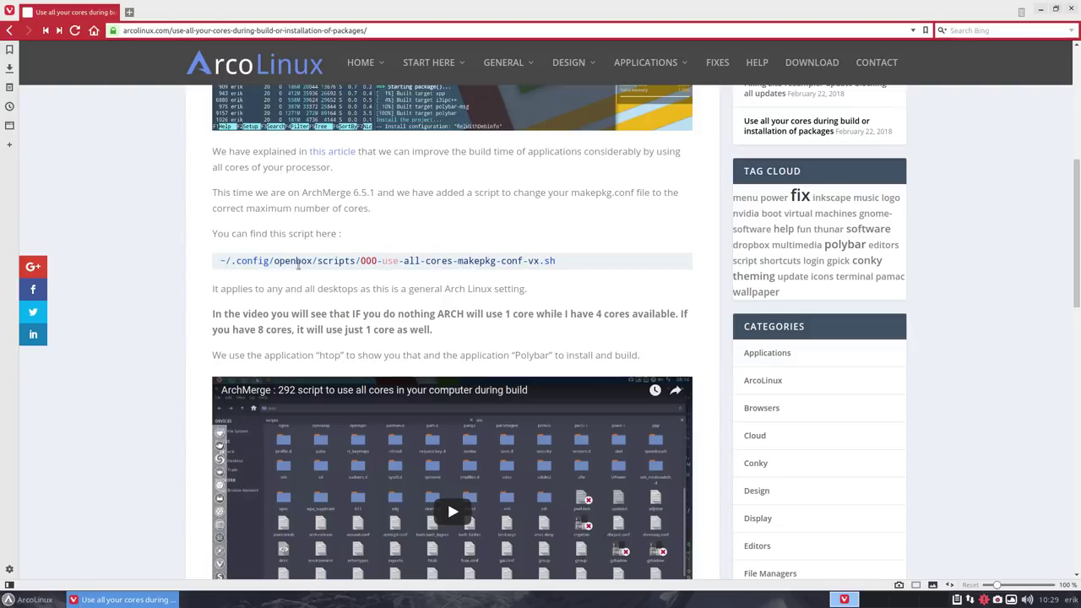
Snap the browser to the right half of the screen and open the File Manager
drag(658, 12, 1076, 68)
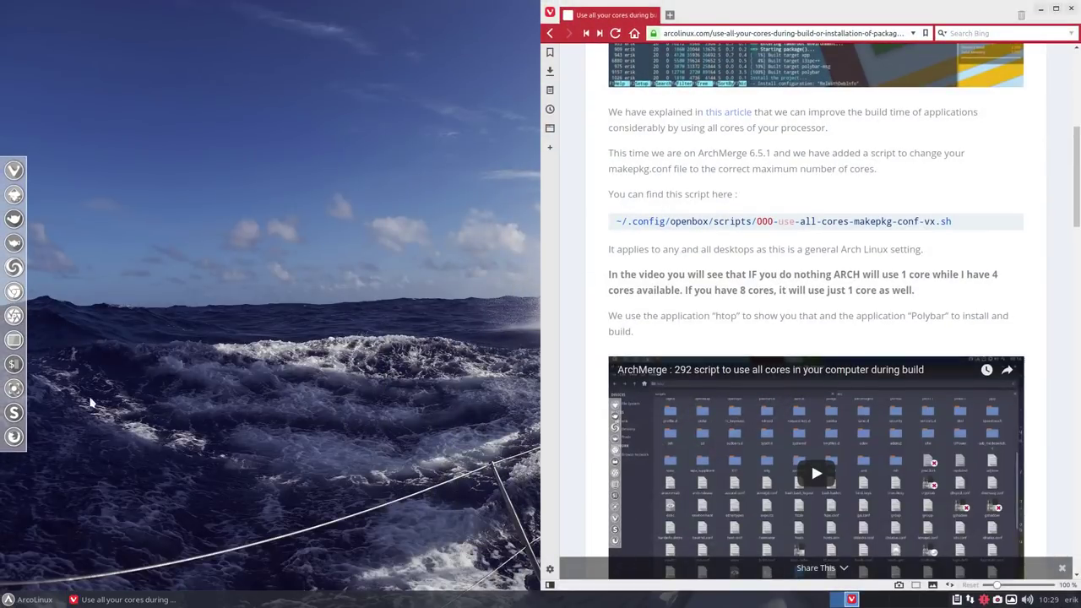
click(18, 601)
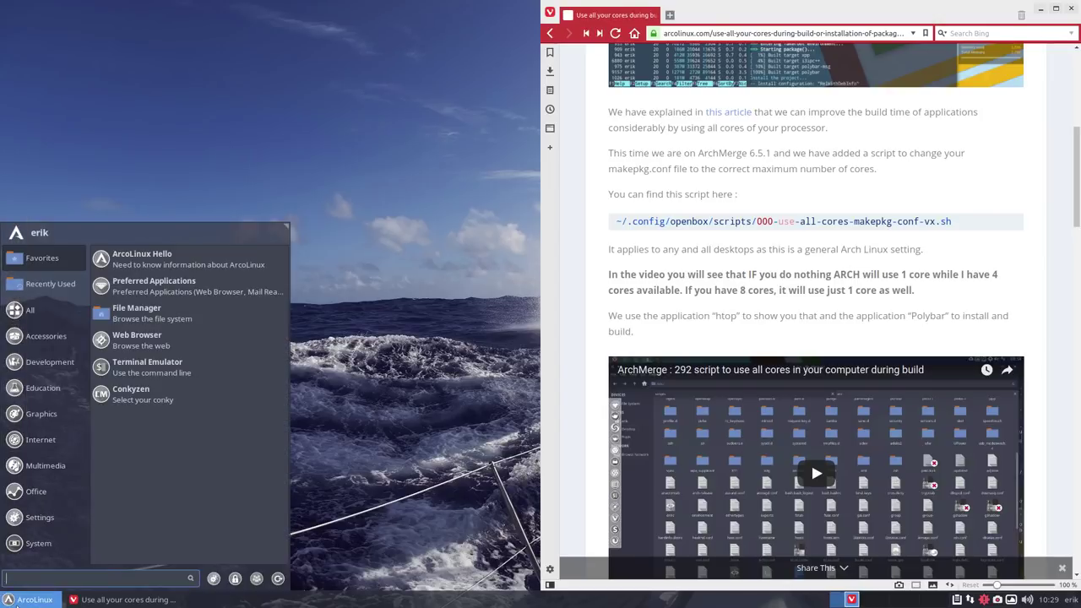
text(file)
key(Return)
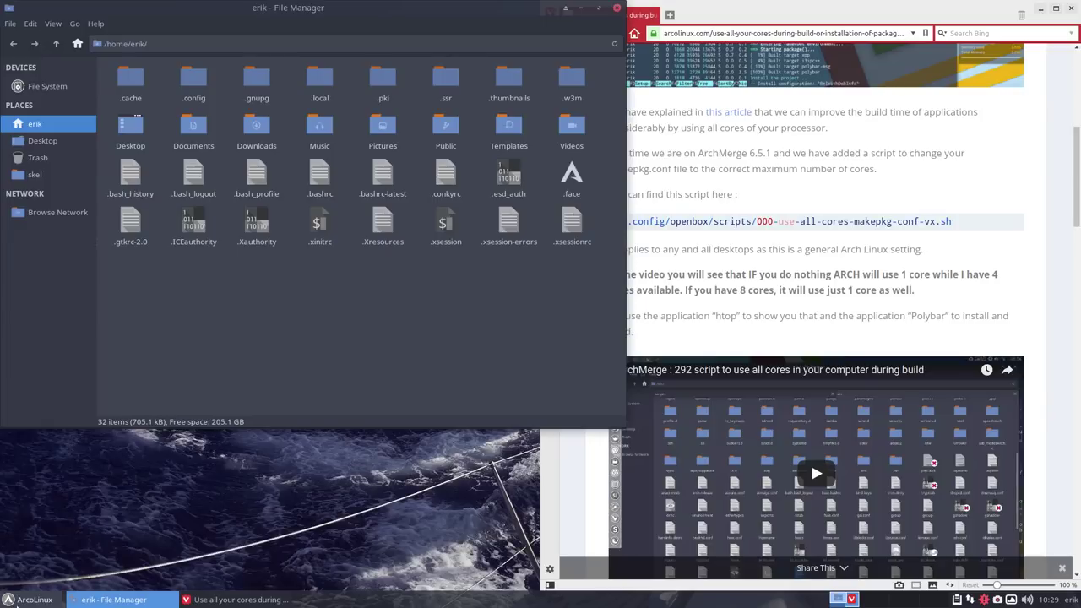
key(ctrl+alt+Right)
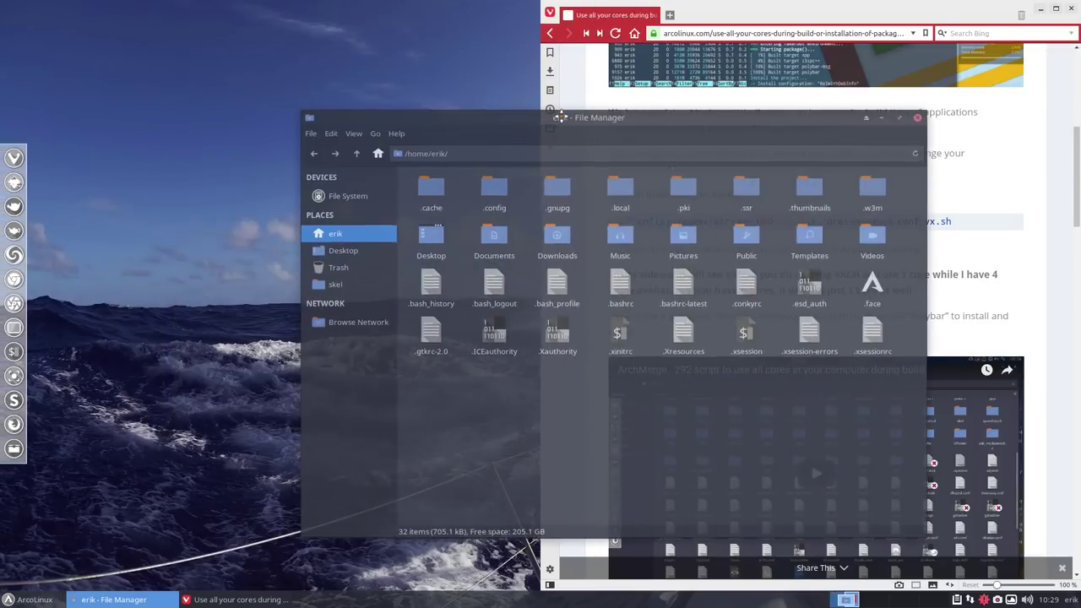
Keep the File Manager in the dock and move its icon directly below Vivaldi's
right_click(21, 449)
click(72, 444)
drag(16, 448, 14, 190)
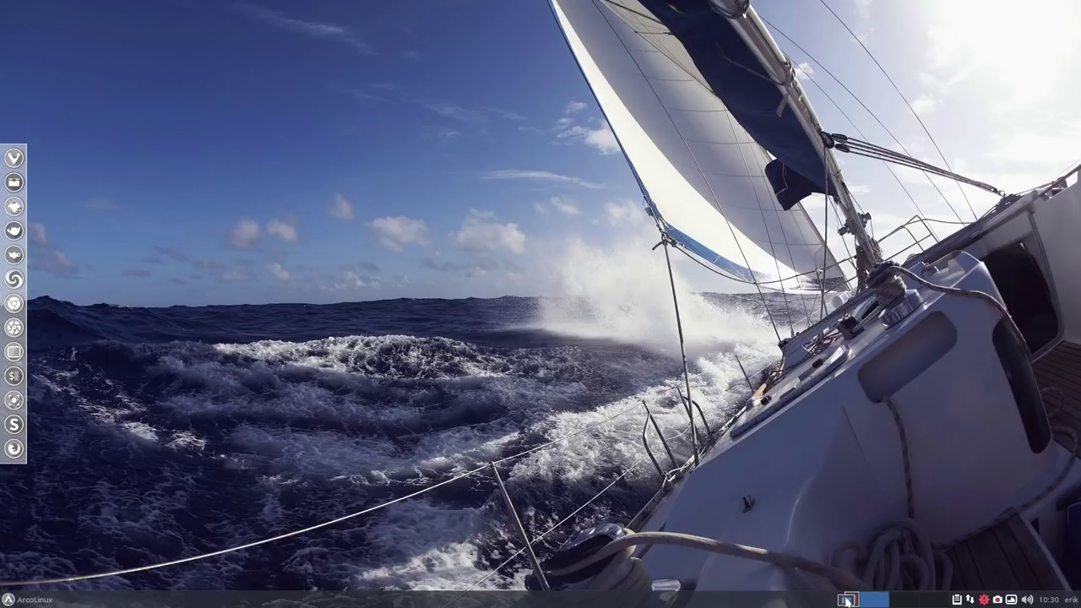
Return to the first workspace, go to ~/.config/openbox/scripts in the File Manager, and select 000-use-all-cores-makepkg-conf-v1.sh
click(847, 599)
drag(619, 119, 362, 81)
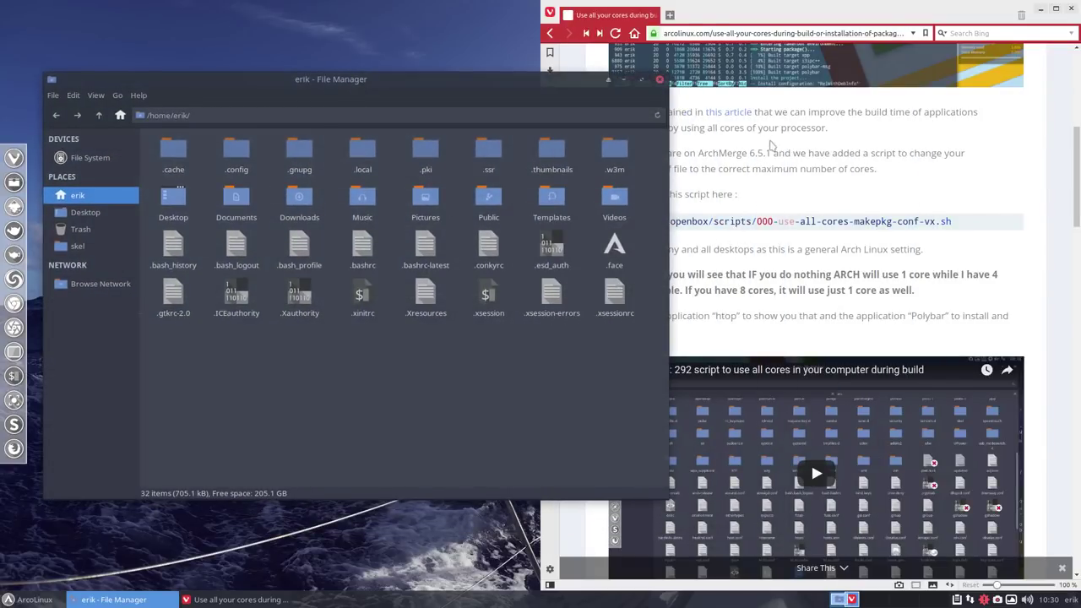
click(772, 147)
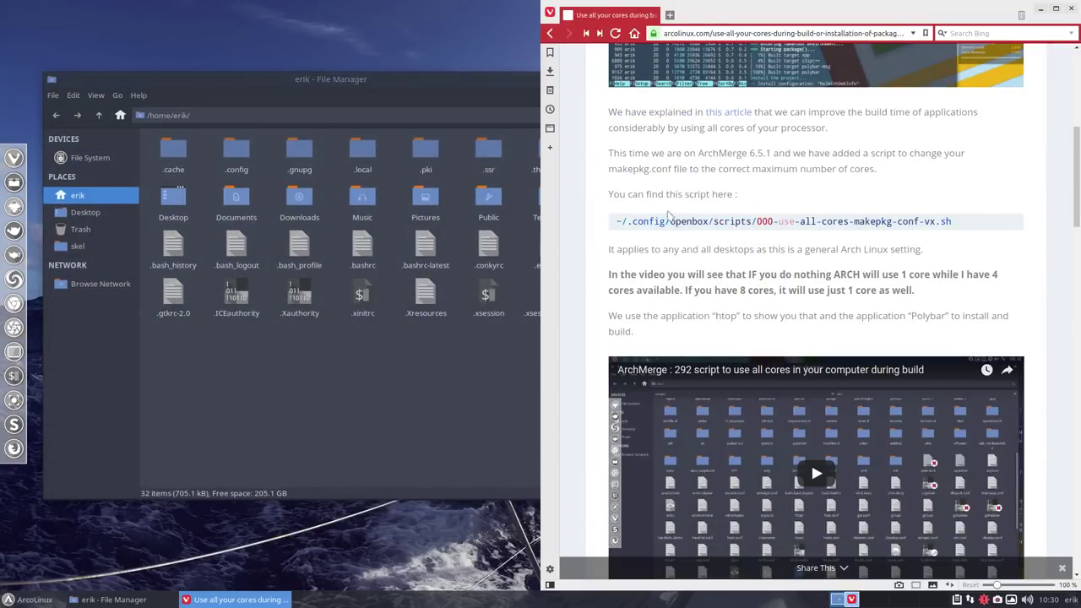
double_click(236, 150)
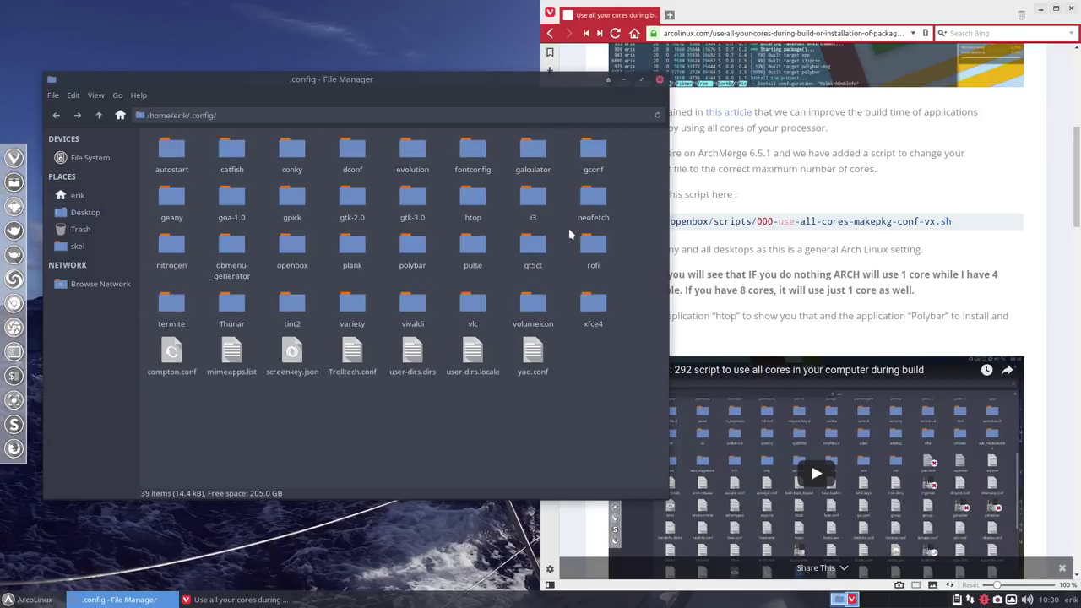
double_click(290, 243)
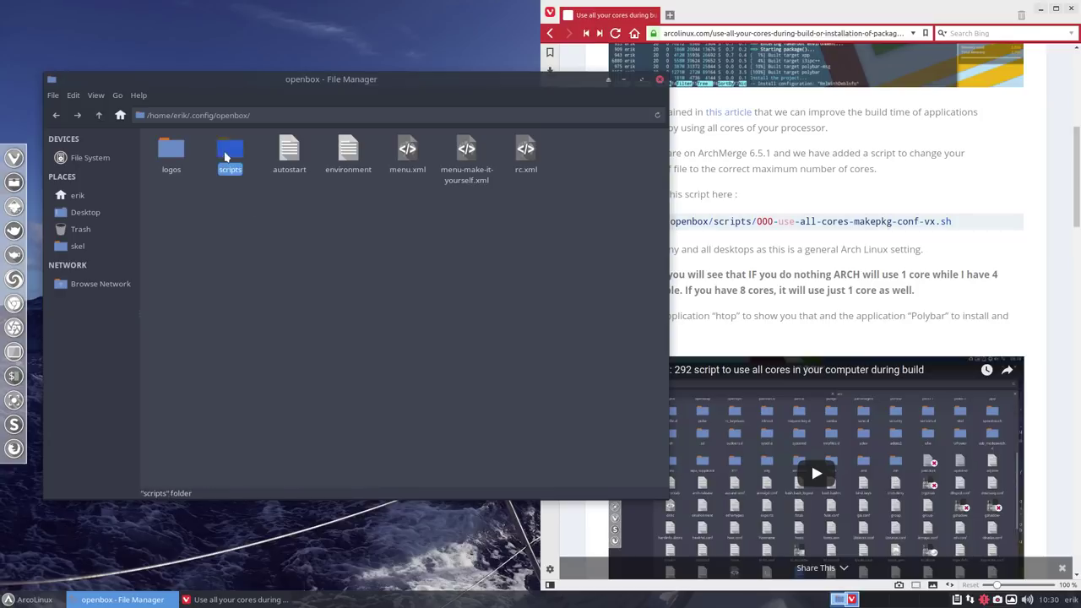
double_click(227, 156)
click(177, 169)
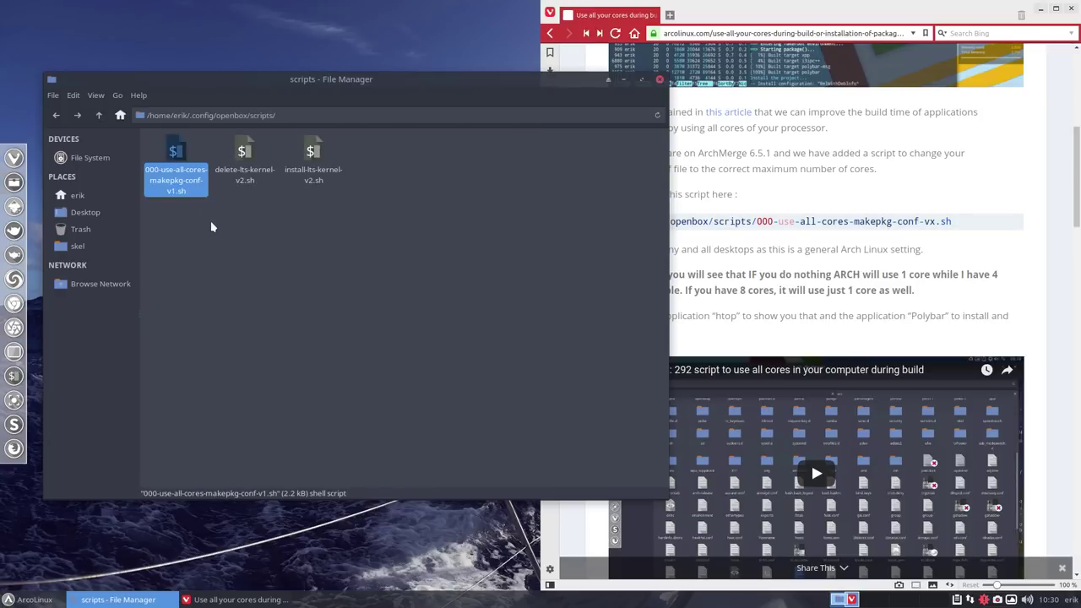
Open a terminal in the scripts folder and run ./000-use-all-cores-makepkg-conf-v1.sh, authenticating with the account password
right_click(212, 226)
click(287, 300)
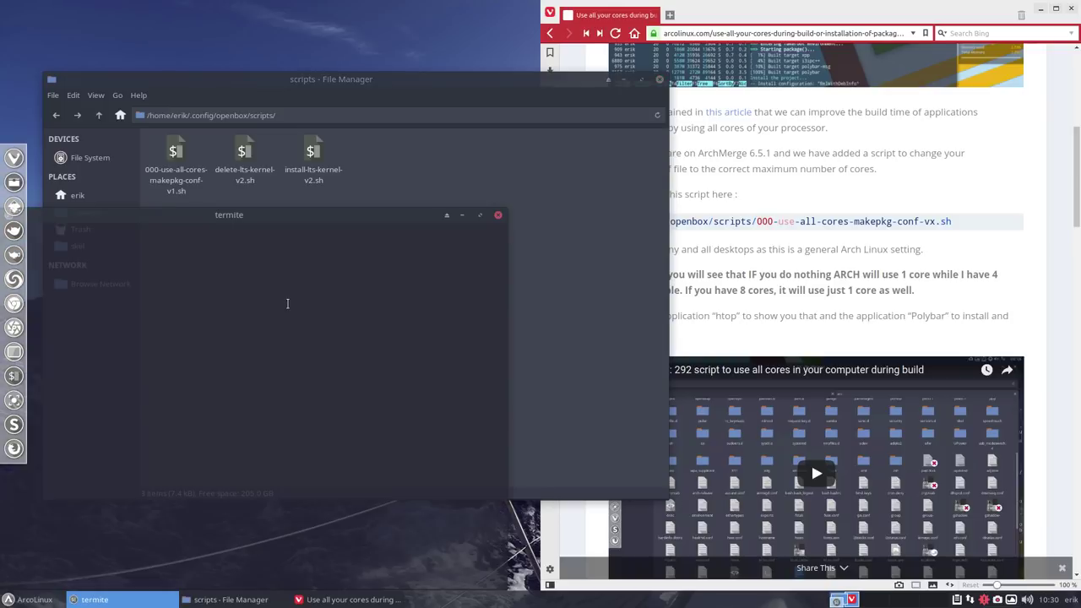
text(./00)
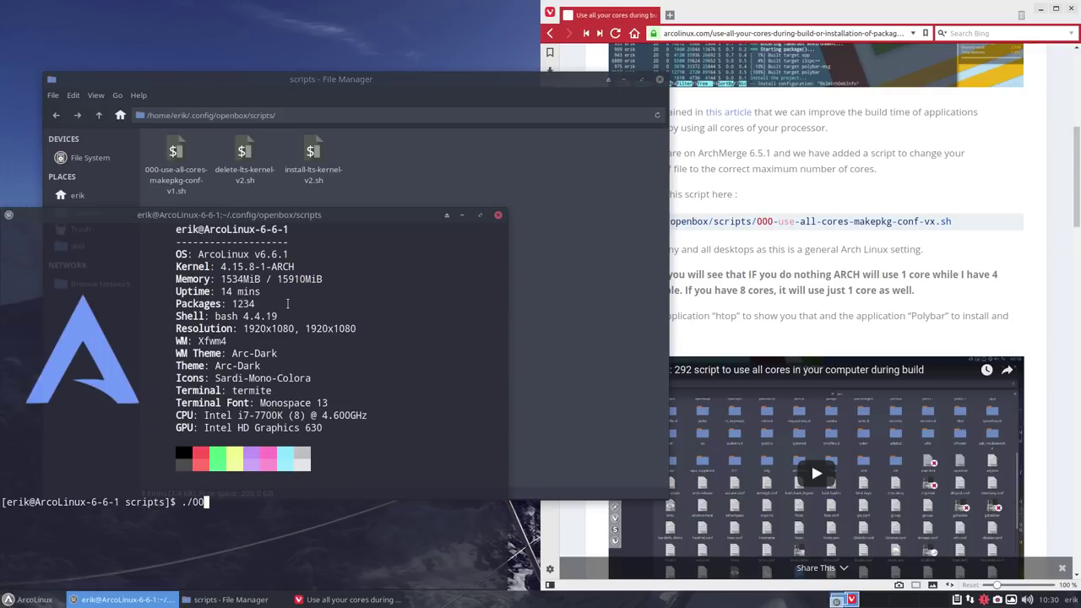
key(Tab)
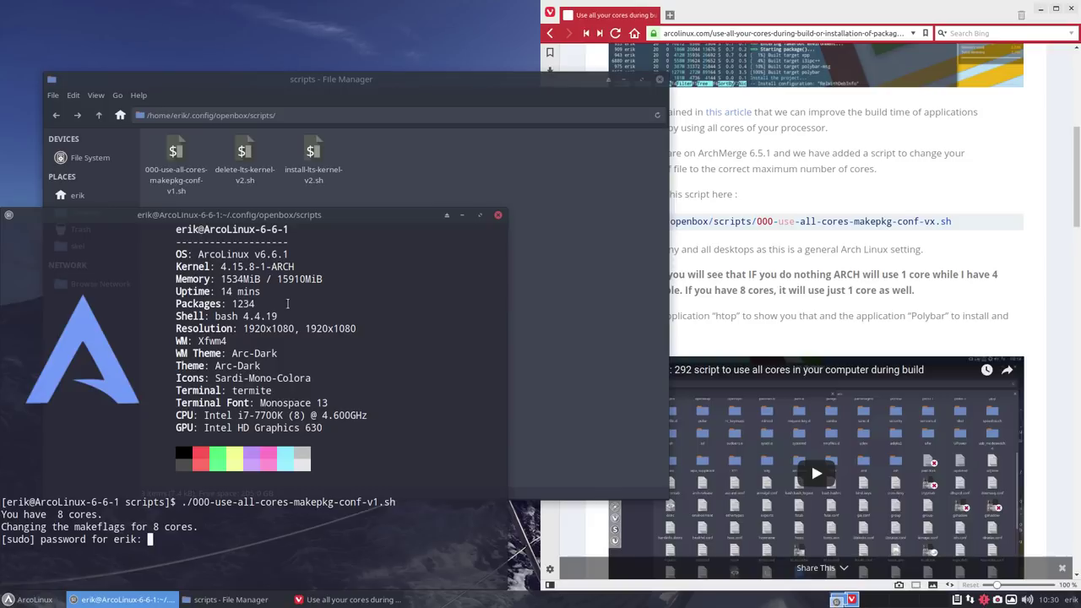
key(Return)
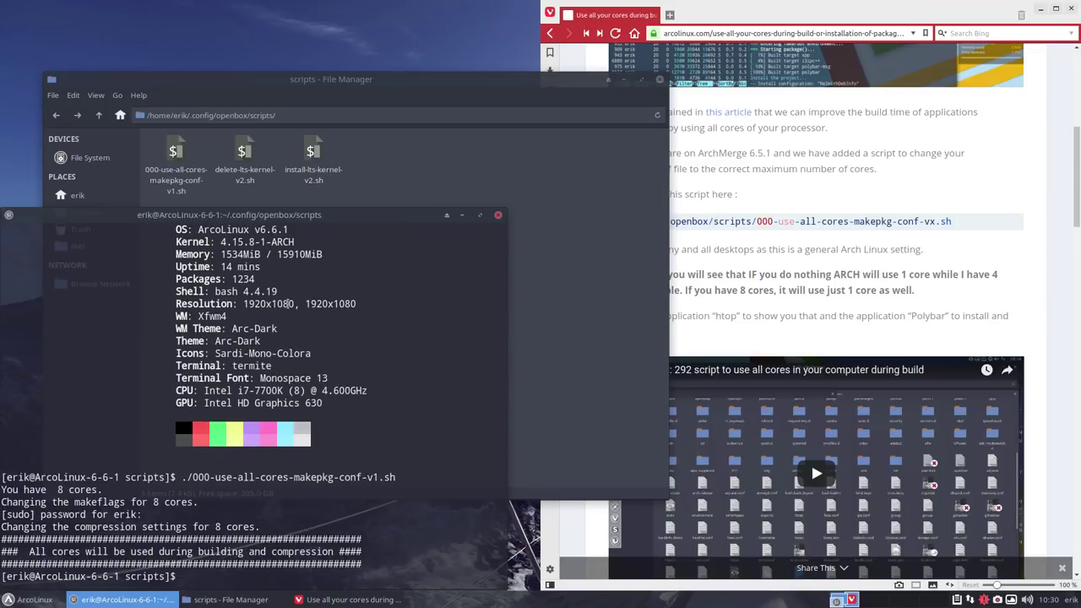
Close the terminal, the File Manager and the browser
click(499, 214)
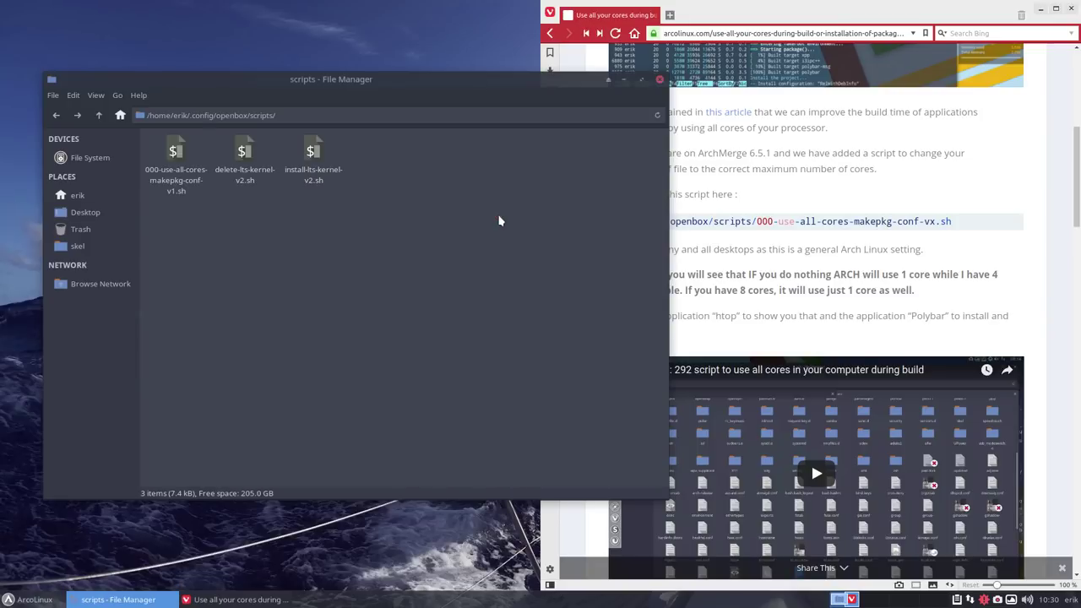
click(657, 80)
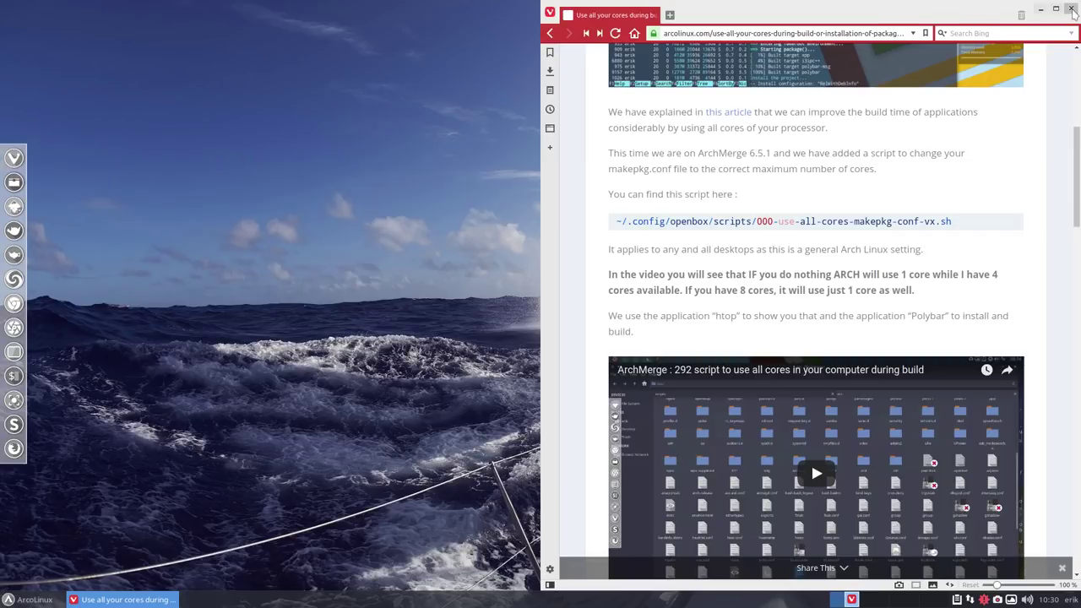
click(1070, 9)
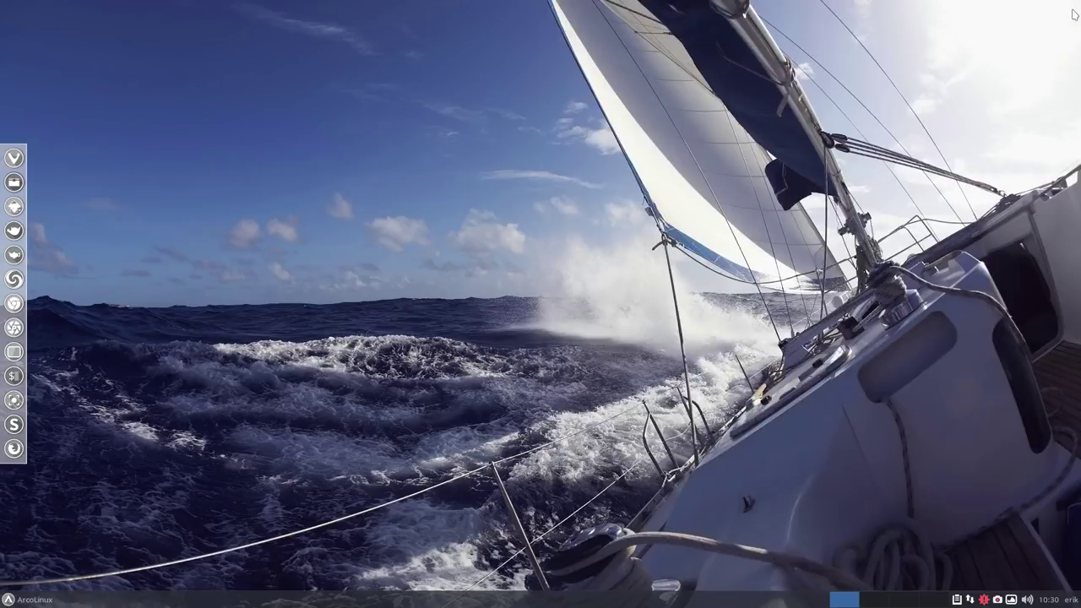
Reopen the updater, move its window toward the middle of the desktop, and check the pending AUR updates
click(986, 600)
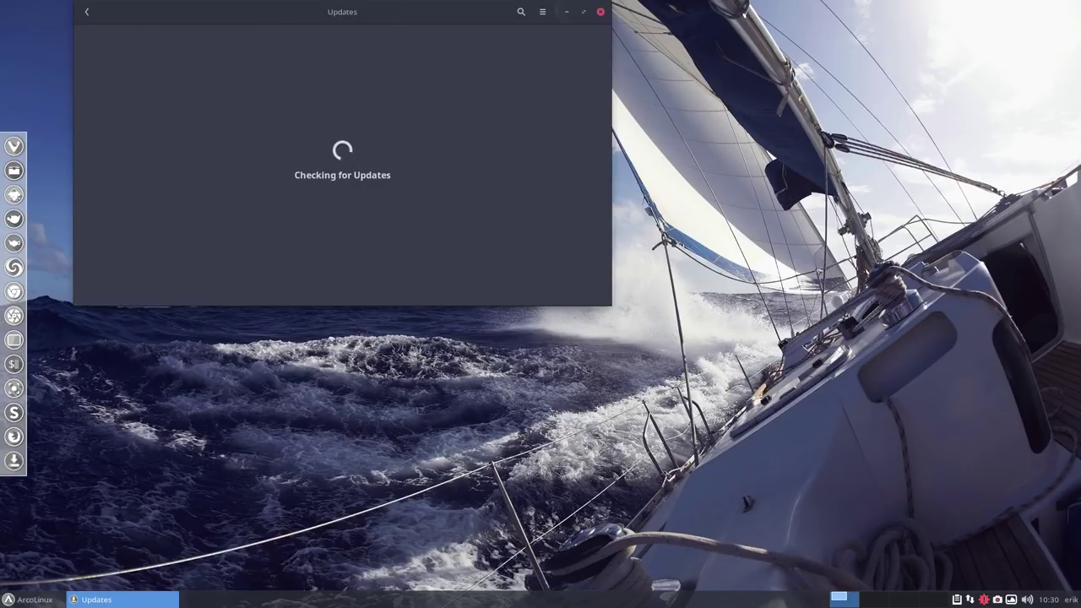
drag(333, 12, 471, 63)
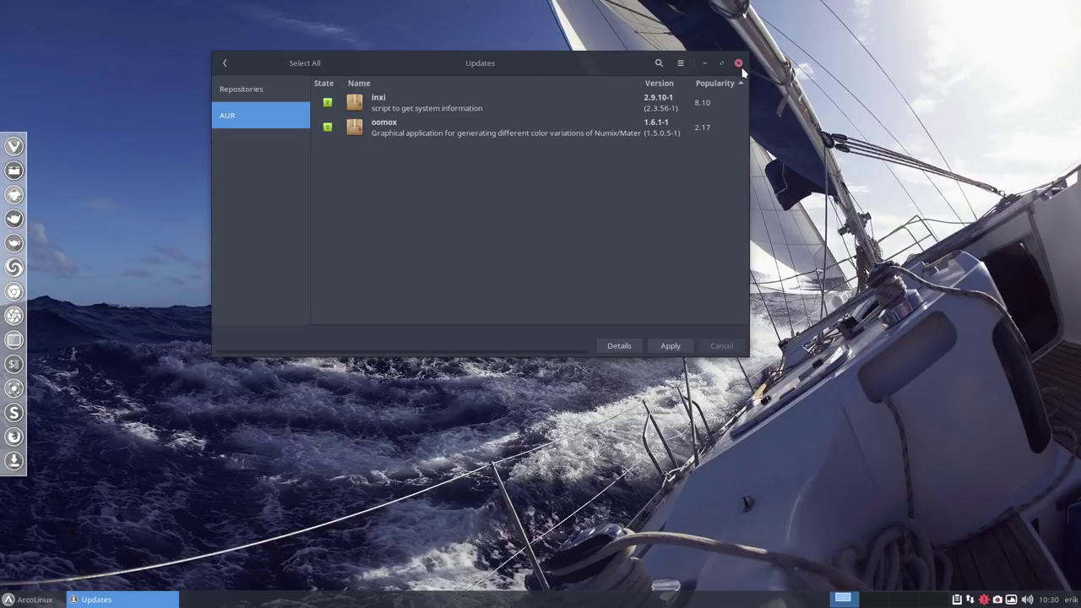